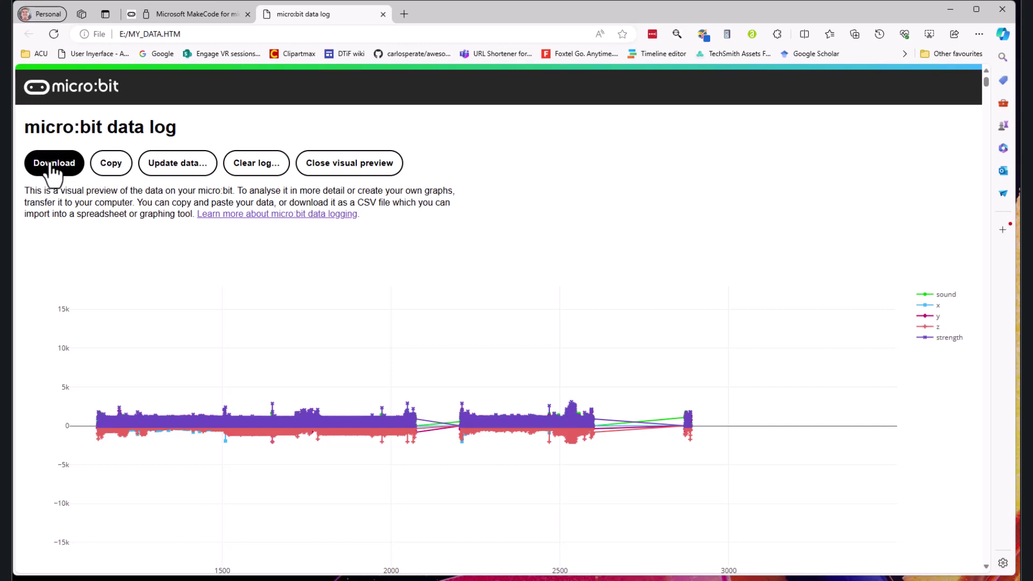
Download the micro:bit data log from Edge as microbit (10).csv.
click(53, 165)
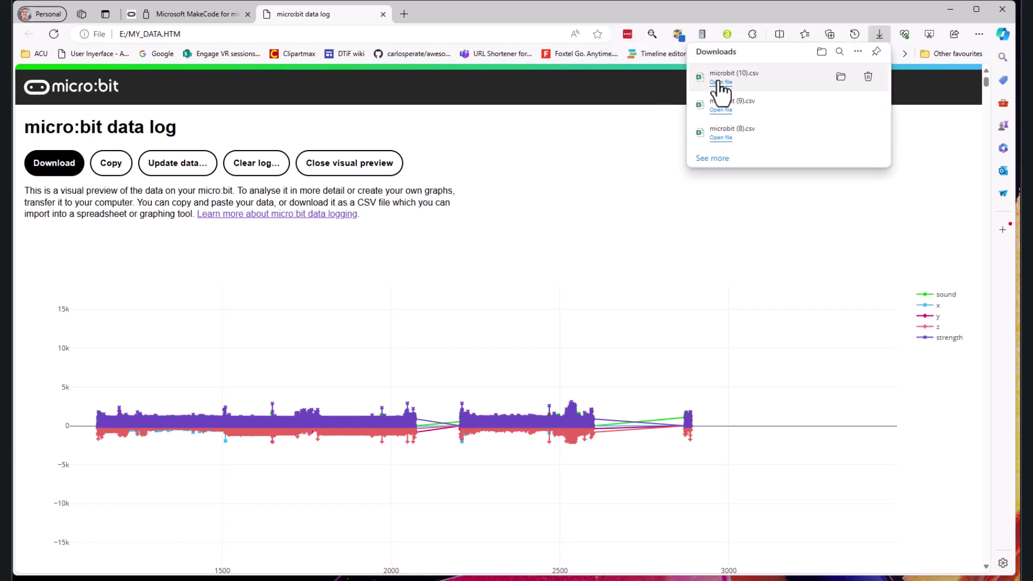
Show microbit (10).csv in the Downloads folder and open it in Excel.
click(841, 80)
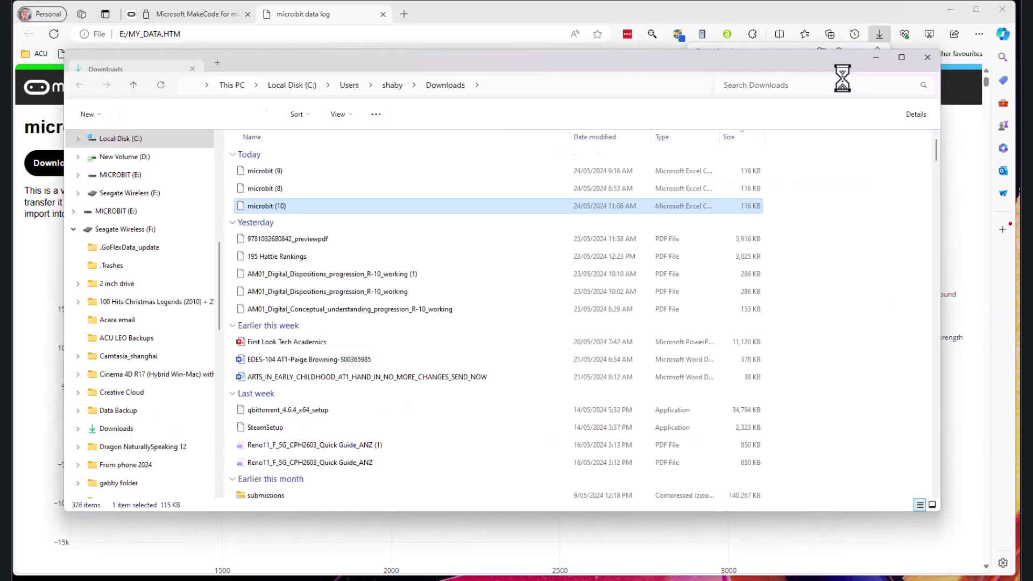
double_click(289, 208)
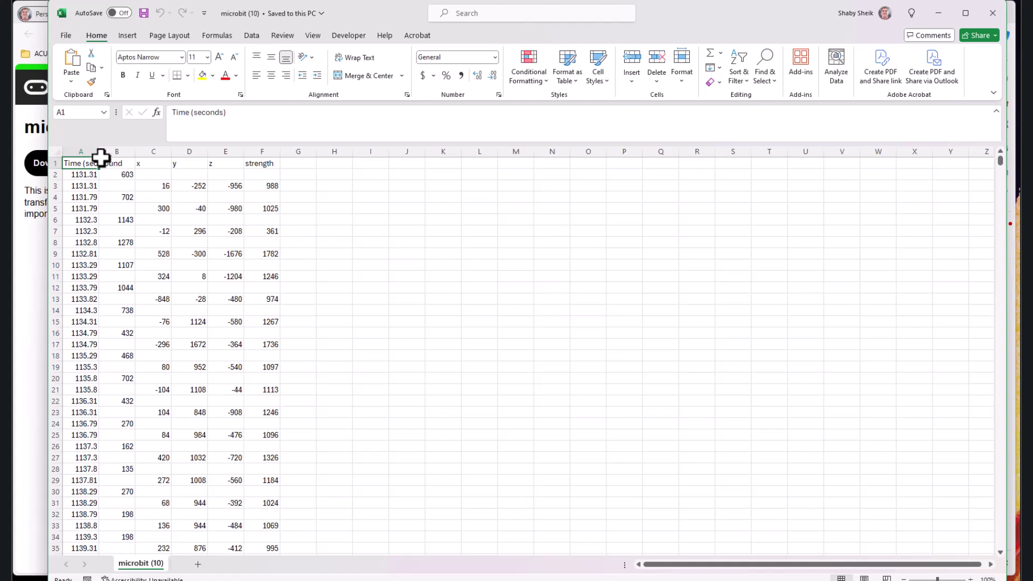
Widen column A to fit the time values, then switch to the MakeCode editor.
drag(99, 152, 115, 147)
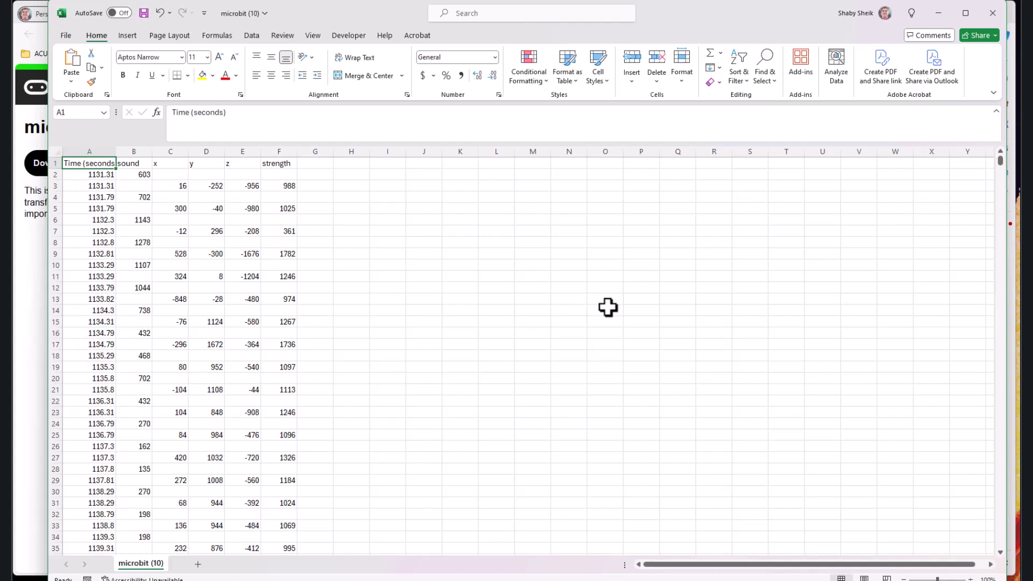
key(alt+Tab)
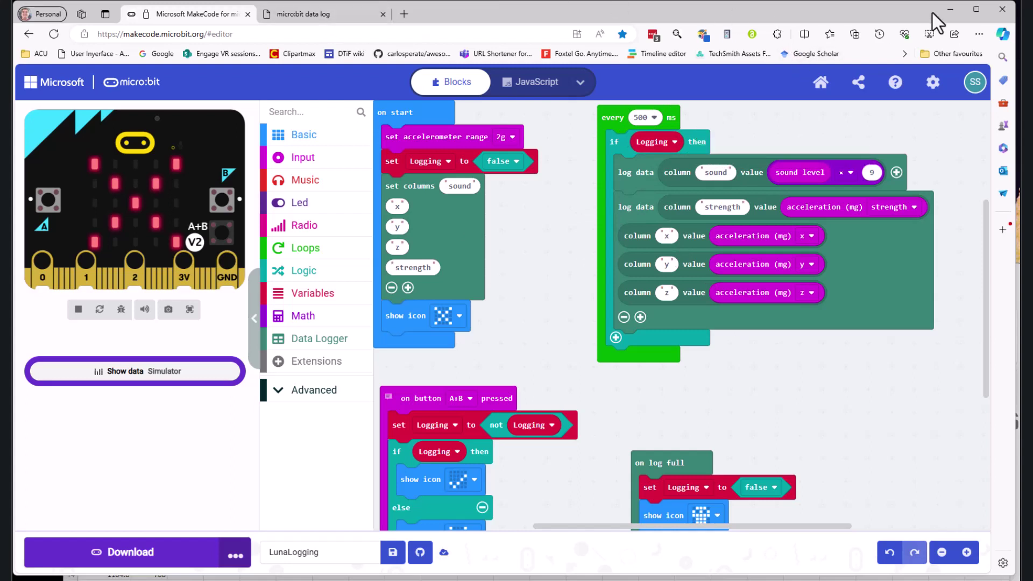
Switch from MakeCode back to the Excel sheet of micro:bit readings.
key(alt+Tab)
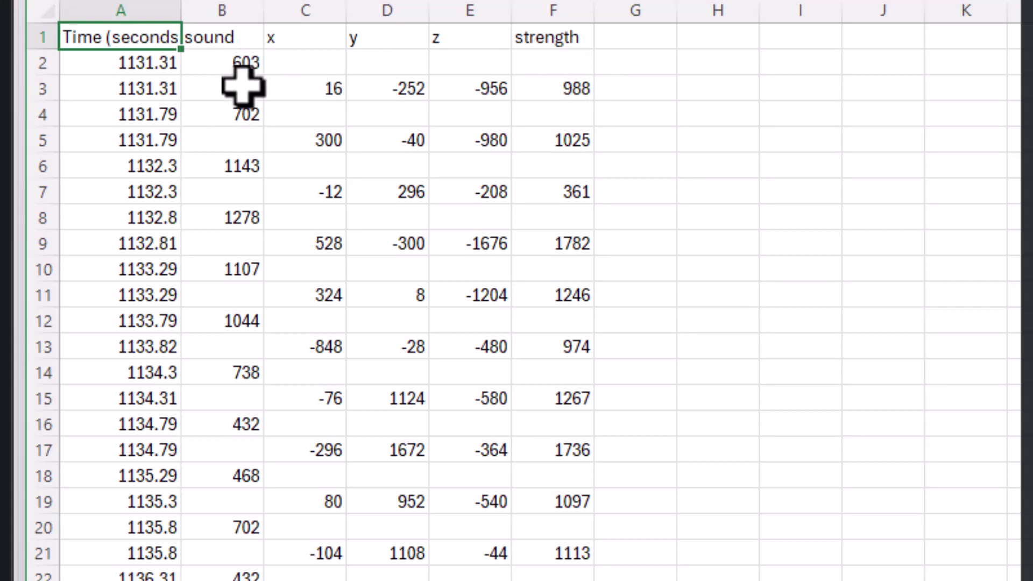
click(246, 114)
key(Delete)
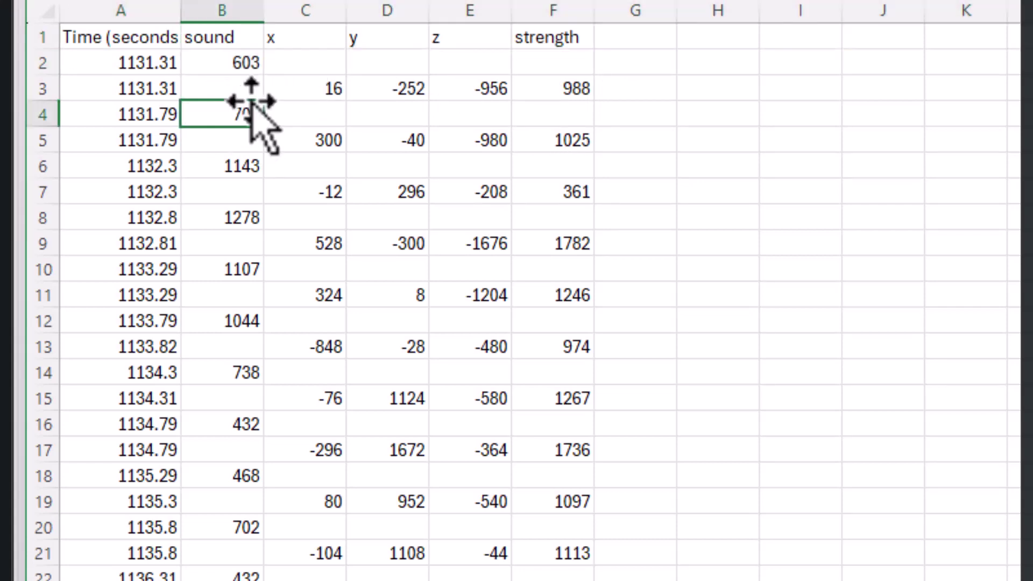
key(ctrl+z)
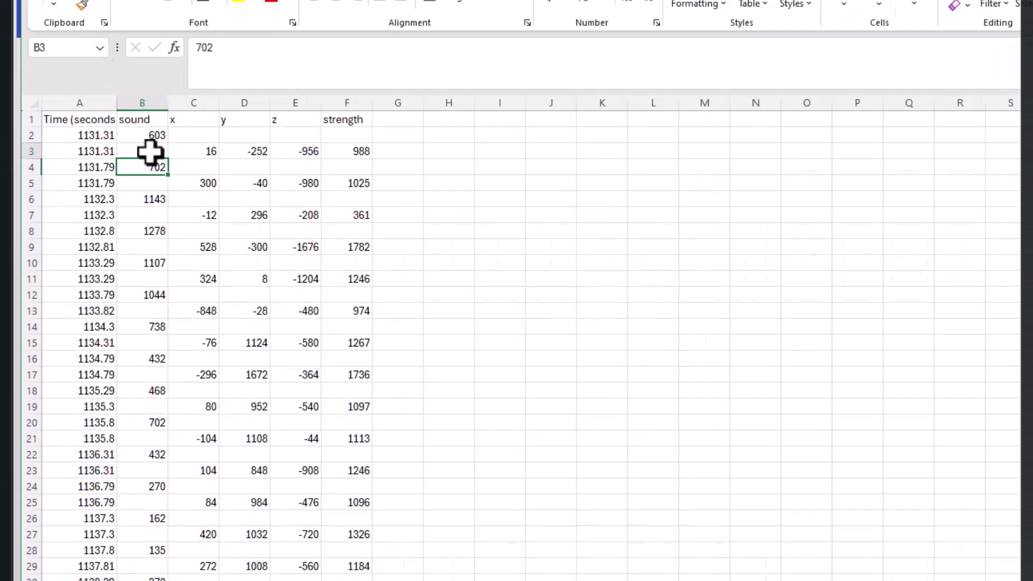
click(150, 152)
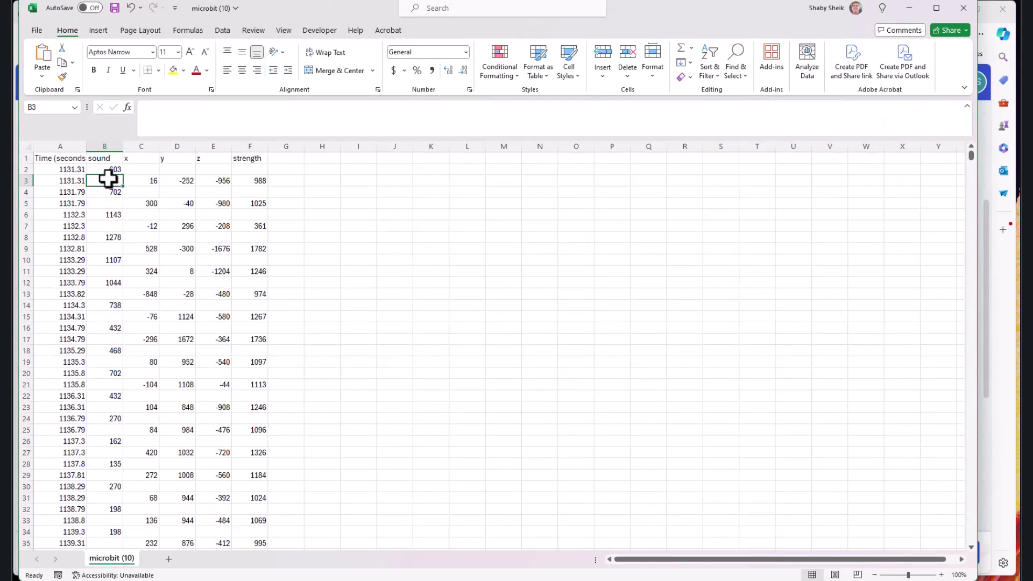
Delete B3 shifting column B up, then delete row 2 holding the lone 603 reading.
click(624, 76)
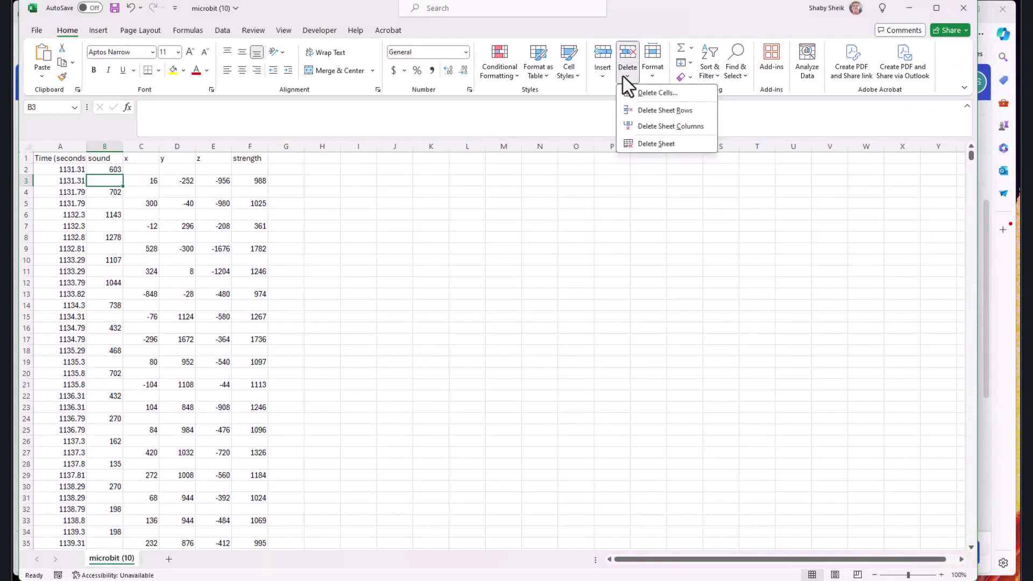
click(655, 94)
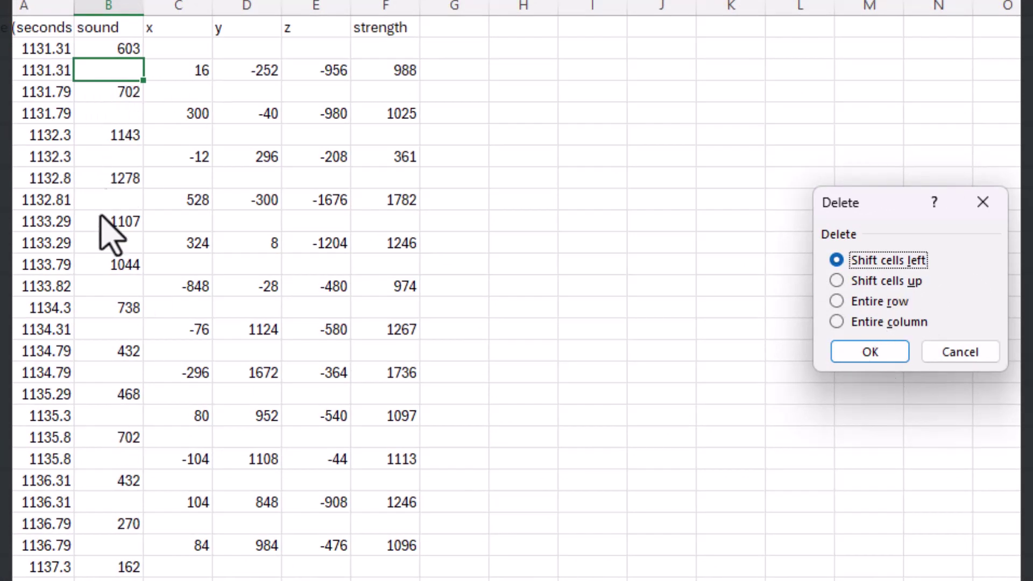
click(840, 282)
click(870, 352)
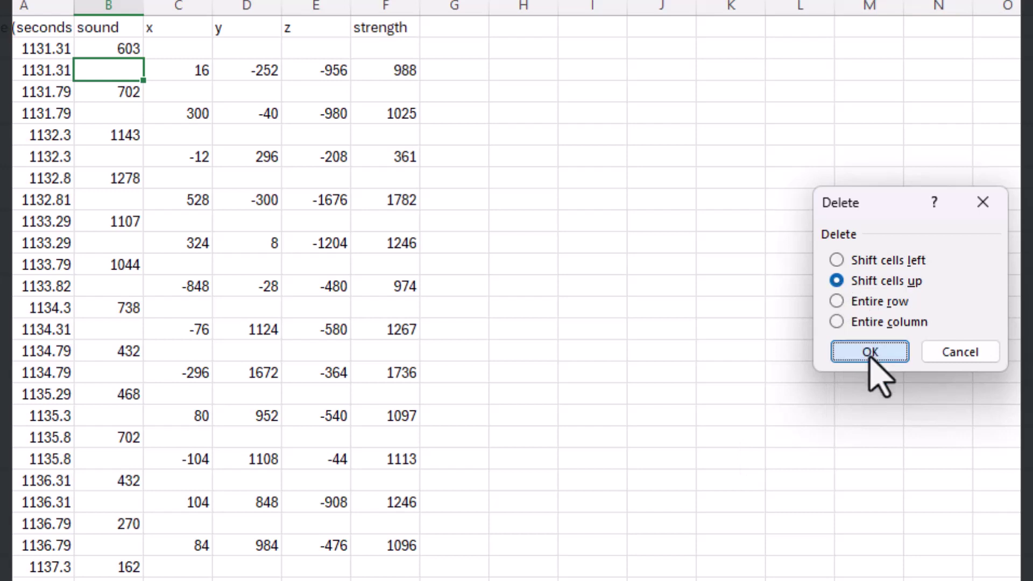
click(38, 49)
key(ctrl+minus)
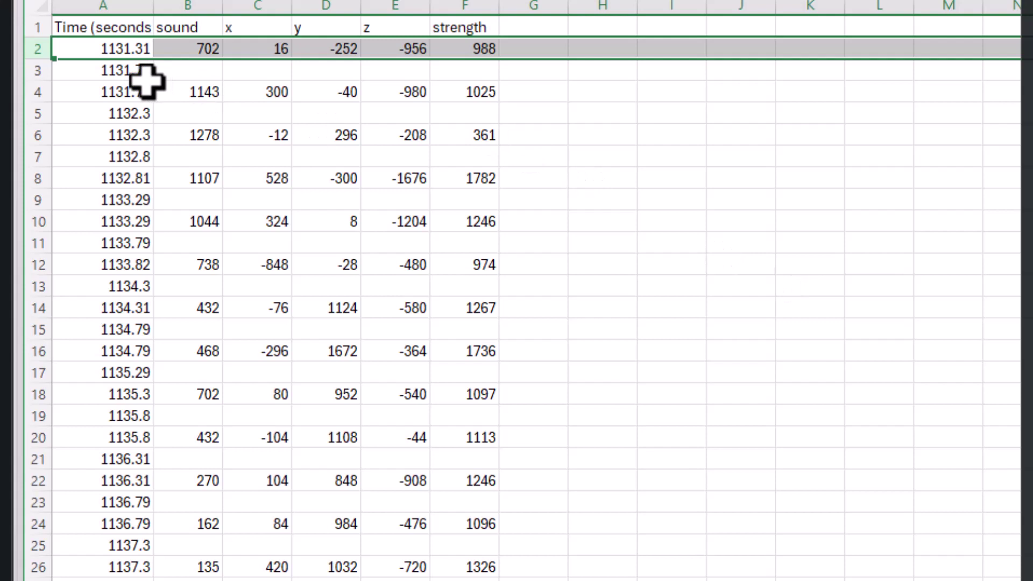
Inspect the time-only rows 3, 5, 7, 9 and 11 of the log.
click(135, 70)
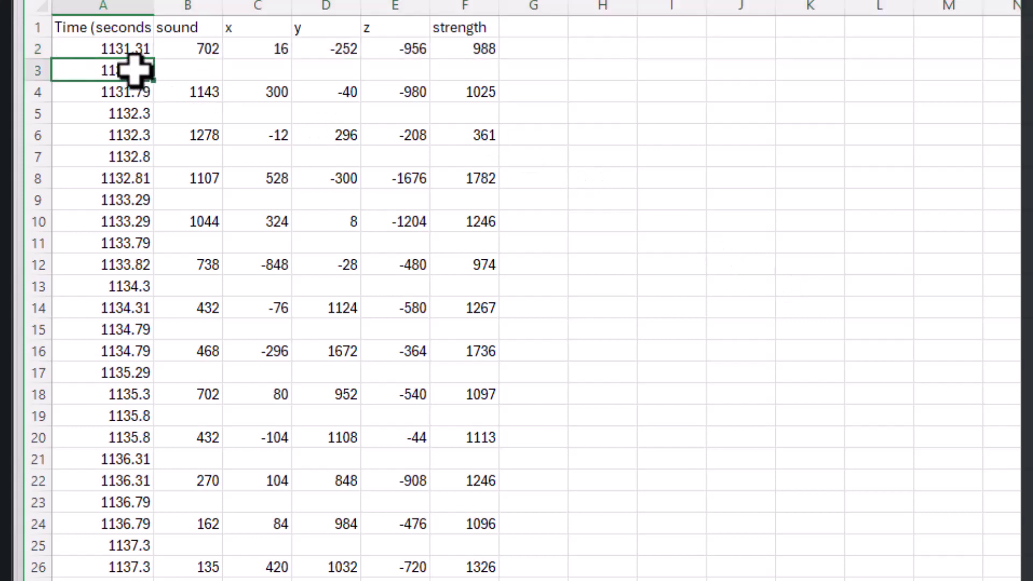
click(20, 113)
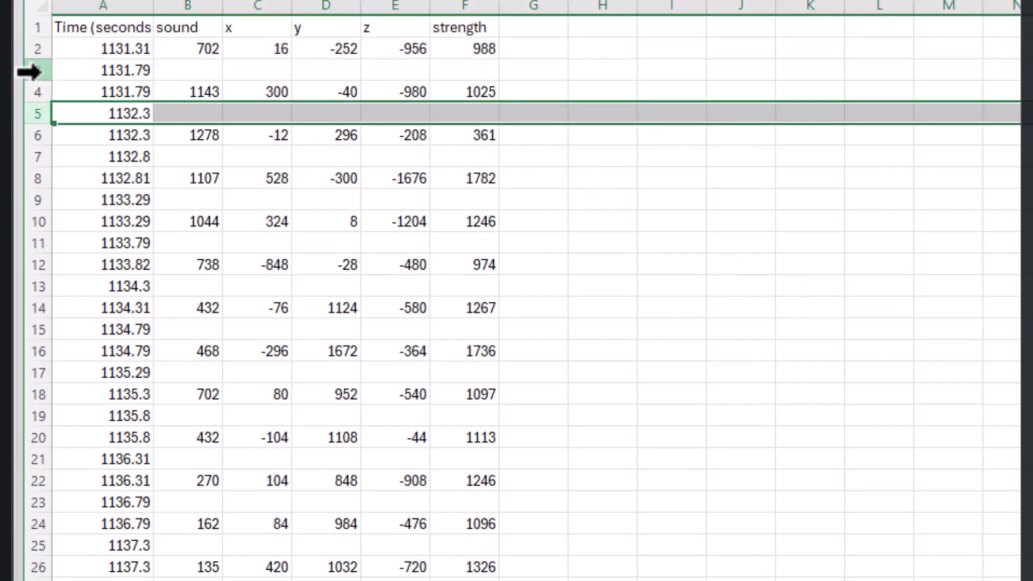
click(24, 70)
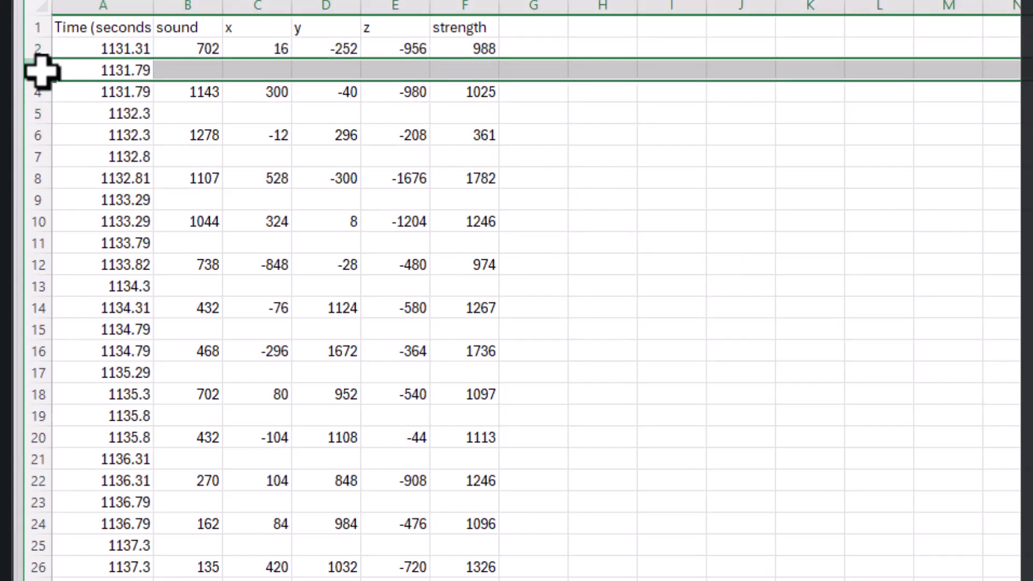
click(33, 113)
click(43, 156)
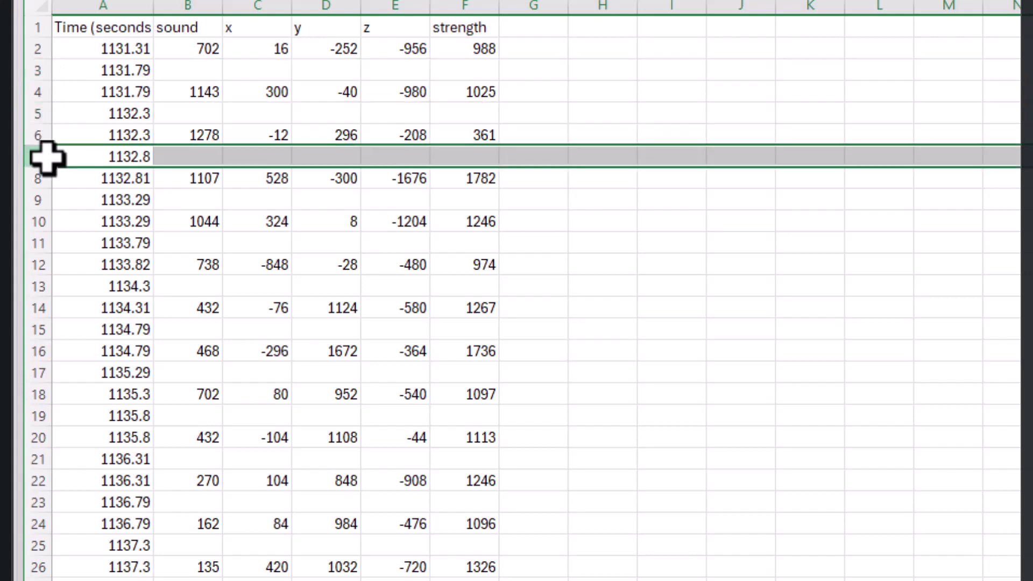
click(33, 200)
click(30, 246)
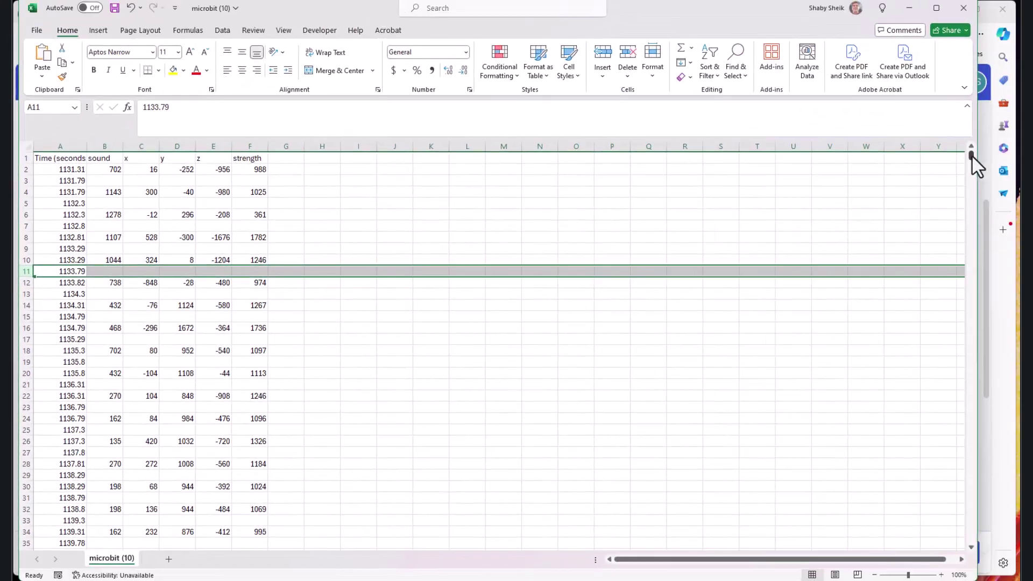
drag(972, 156, 996, 580)
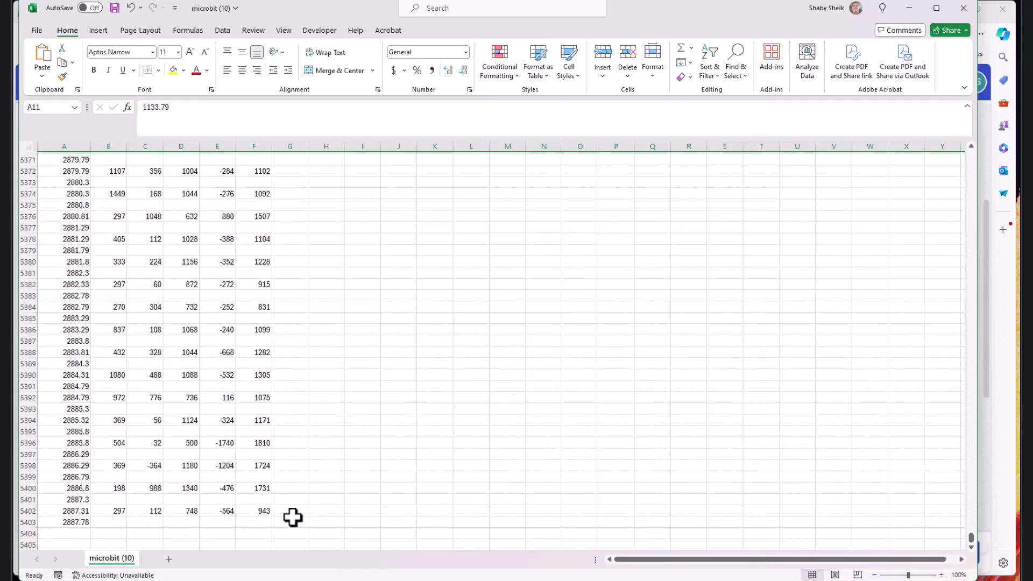
drag(977, 548, 969, 126)
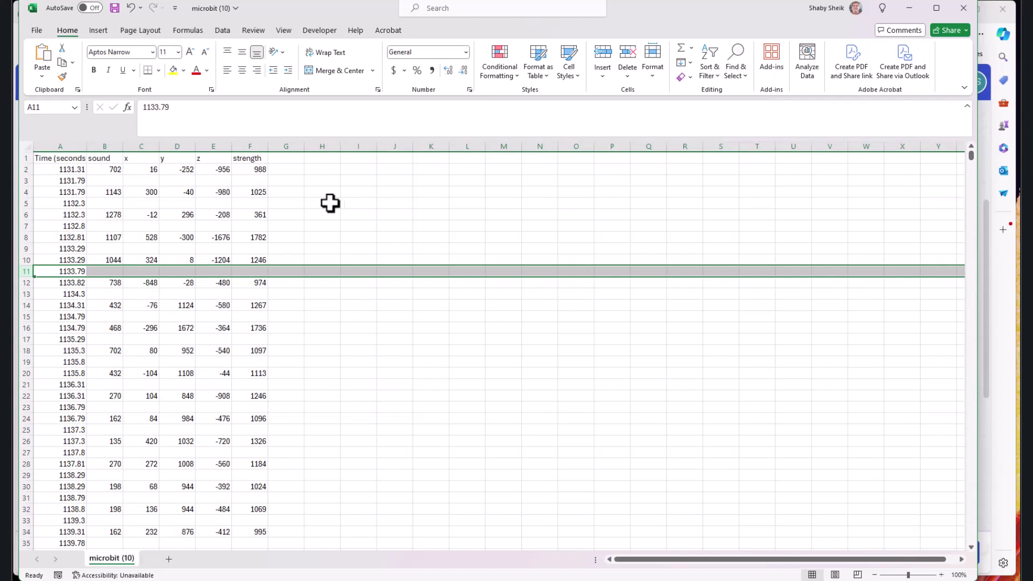
click(21, 192)
click(21, 180)
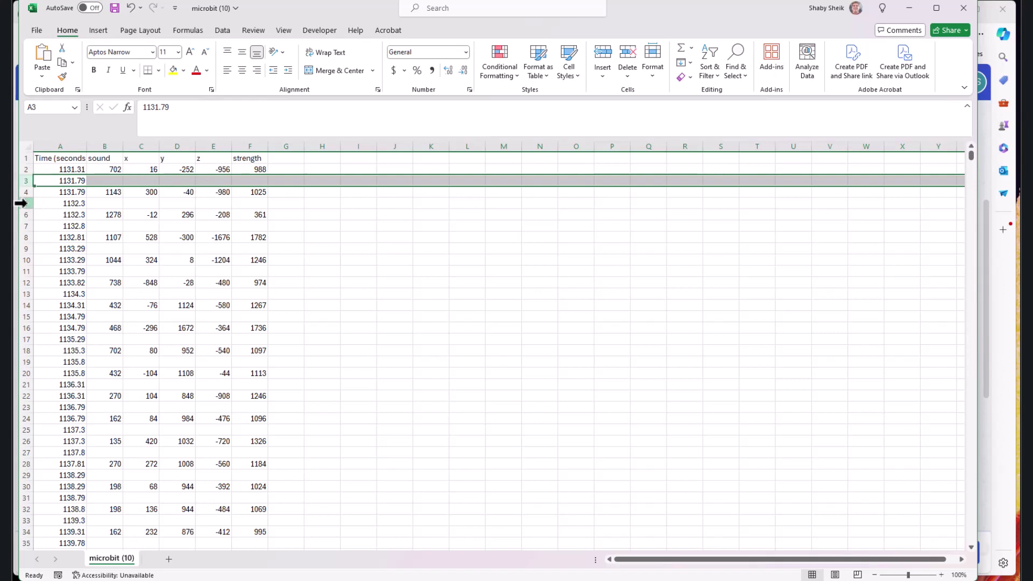
click(21, 203)
click(19, 225)
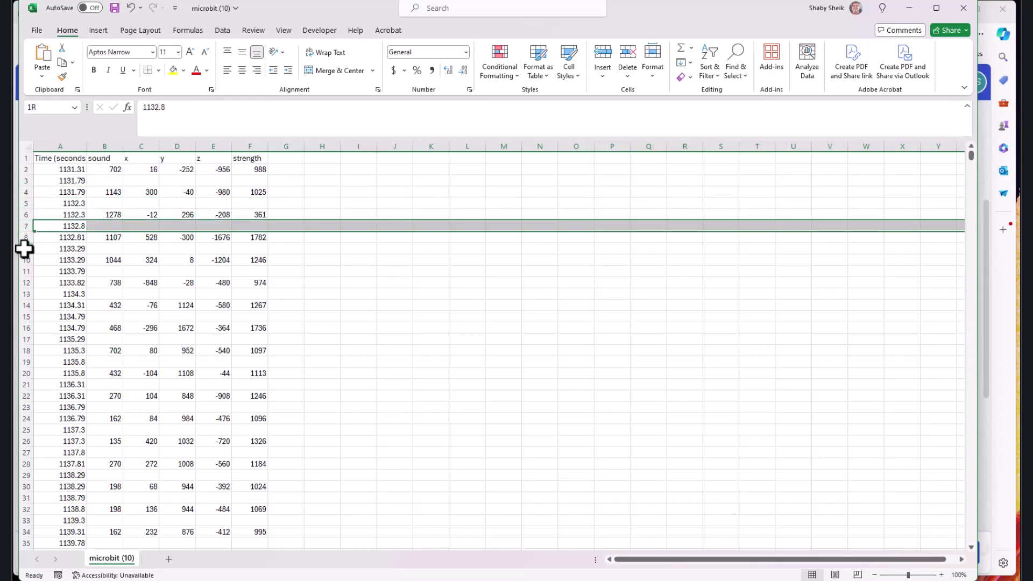
click(24, 249)
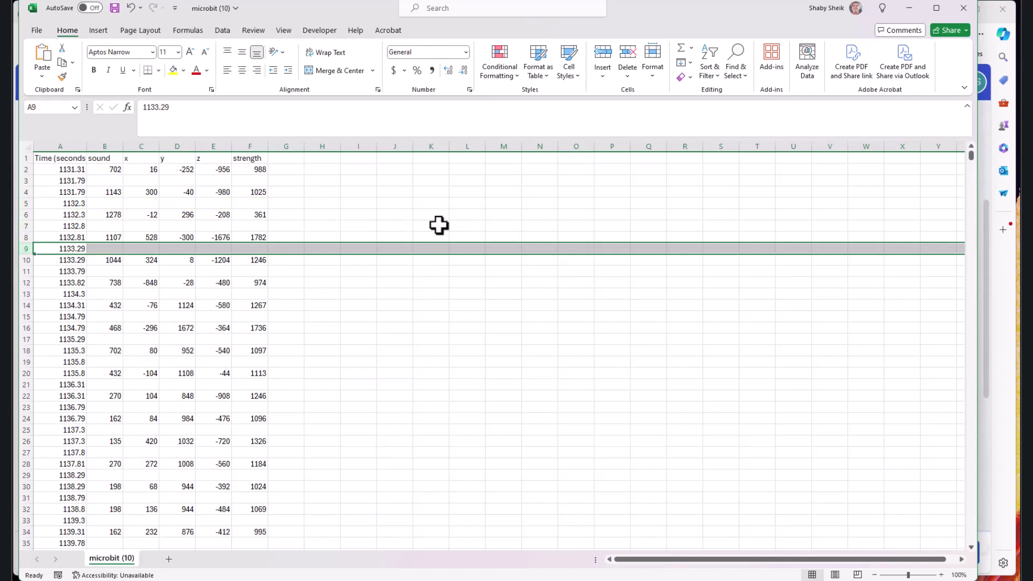
Undo the row deletion to restore the 603 row, then review complete reading rows 3 and 5.
key(ctrl+z)
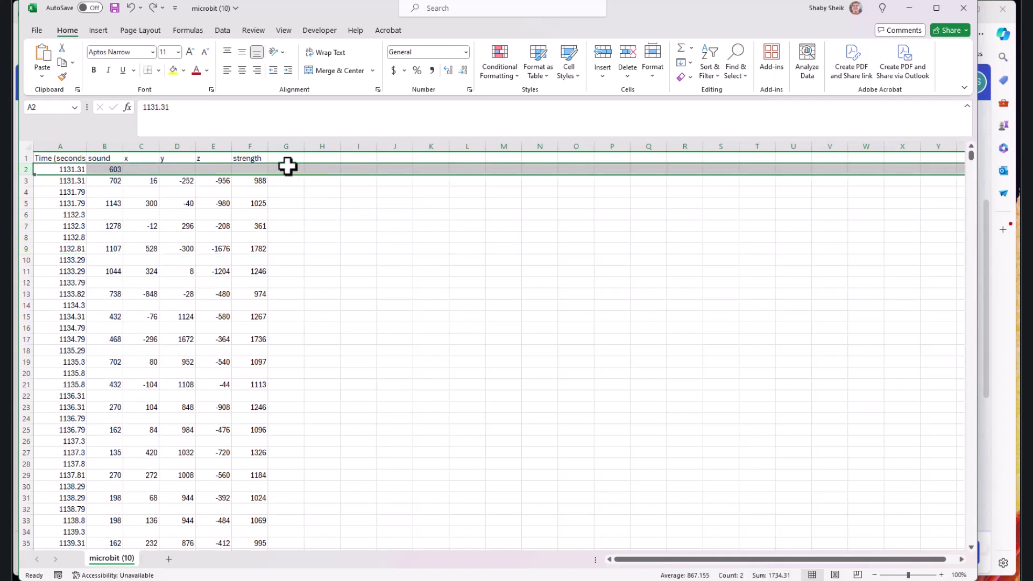
click(287, 159)
click(24, 158)
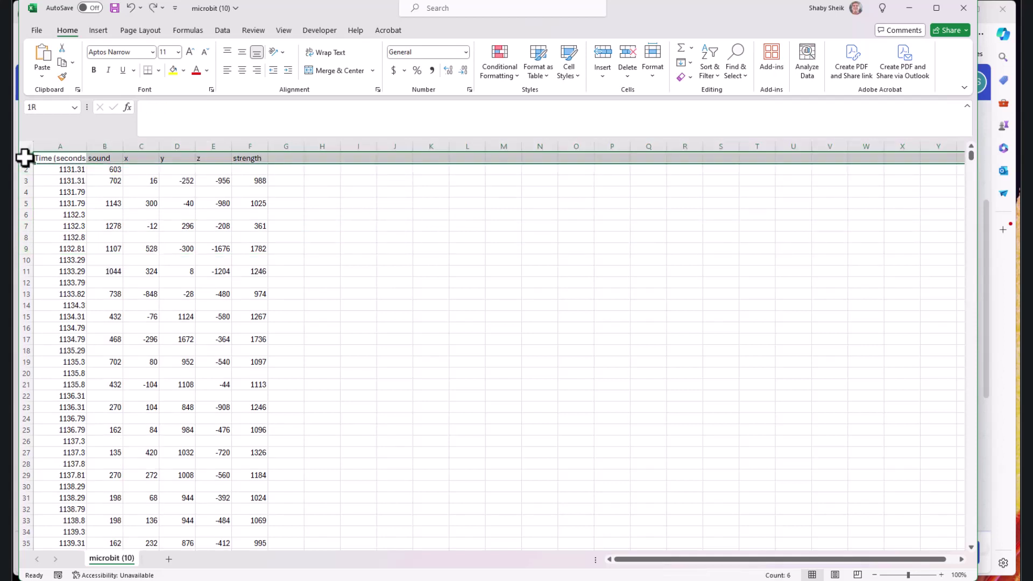
click(21, 182)
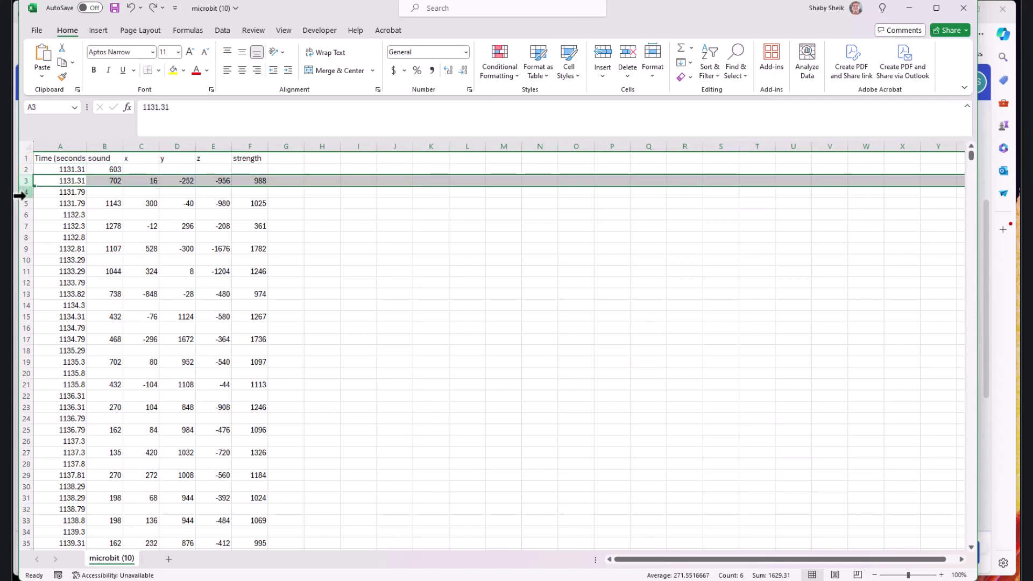
click(26, 203)
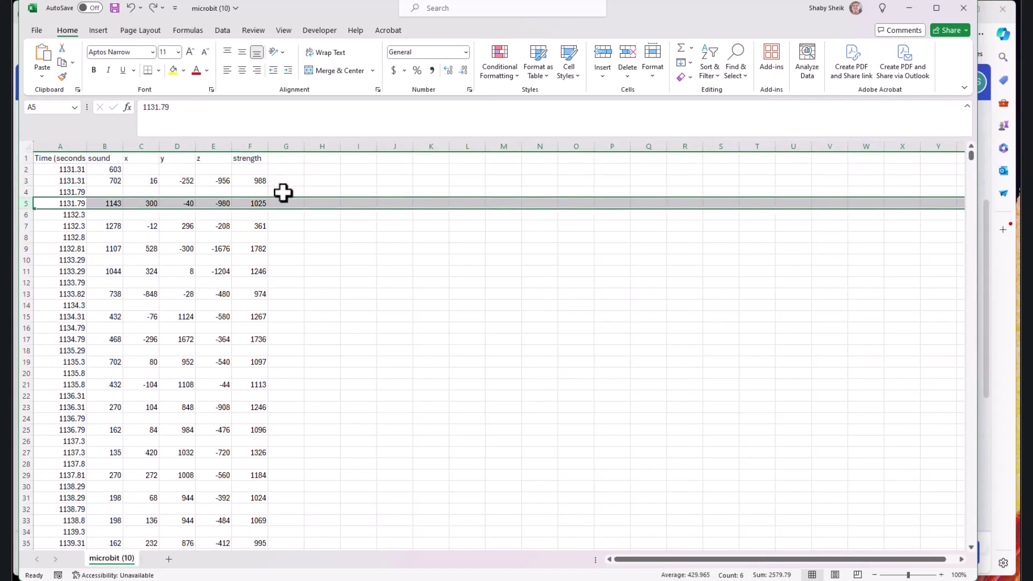
click(285, 157)
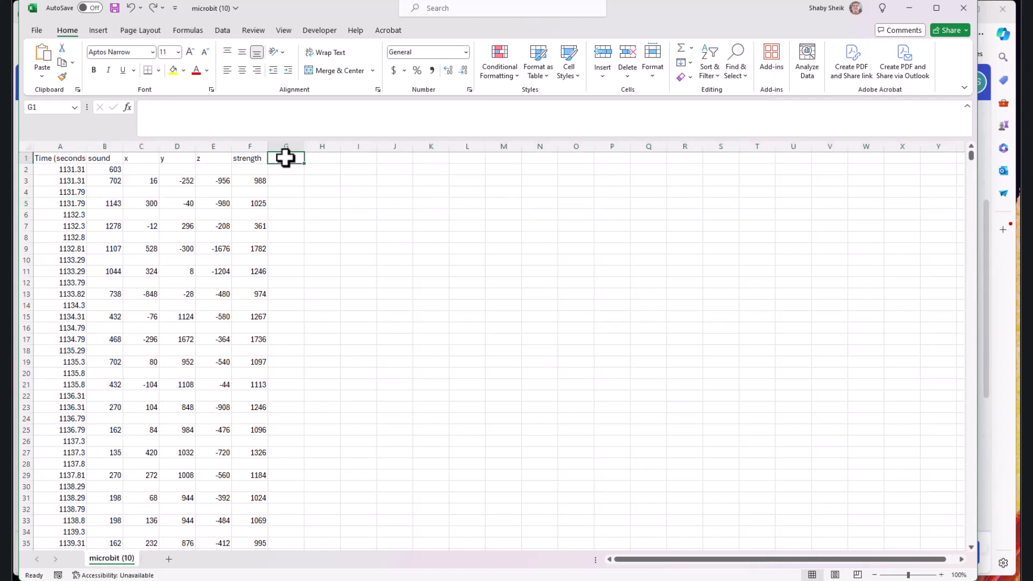
Enter 1 in G1 and 0 in G2, then copy G1:G2.
text(1)
key(Return)
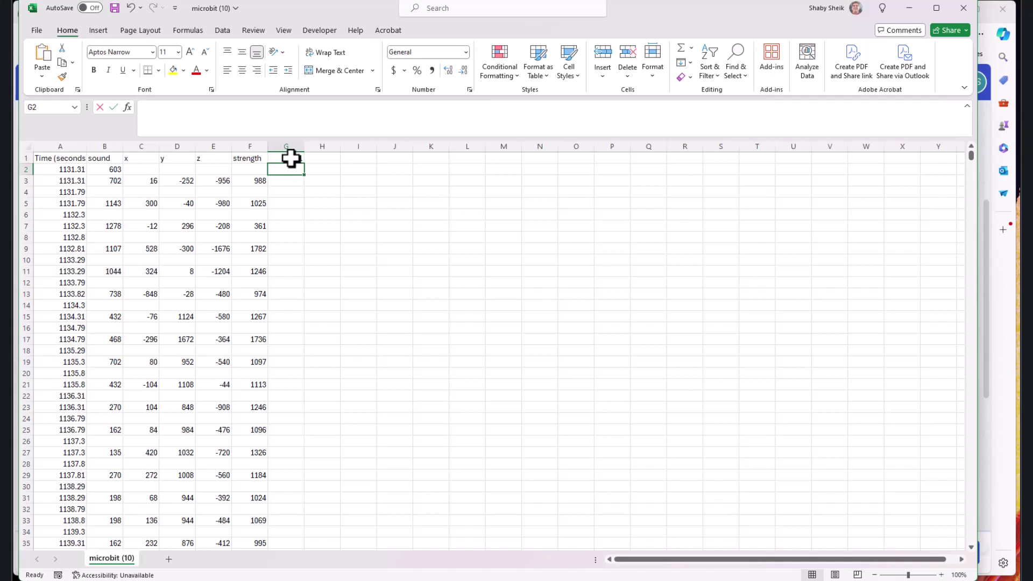
text(0)
key(Return)
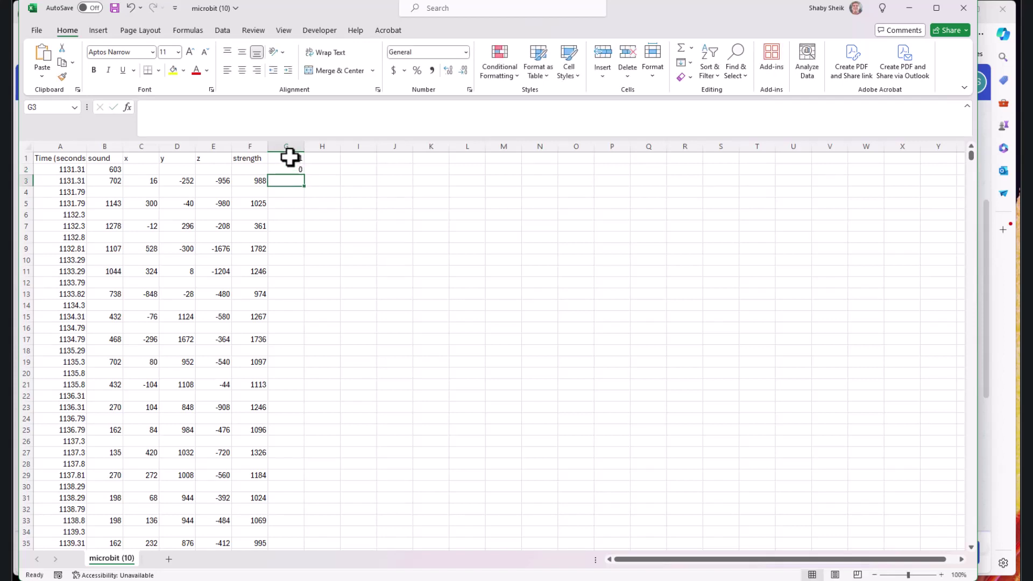
drag(290, 157, 292, 169)
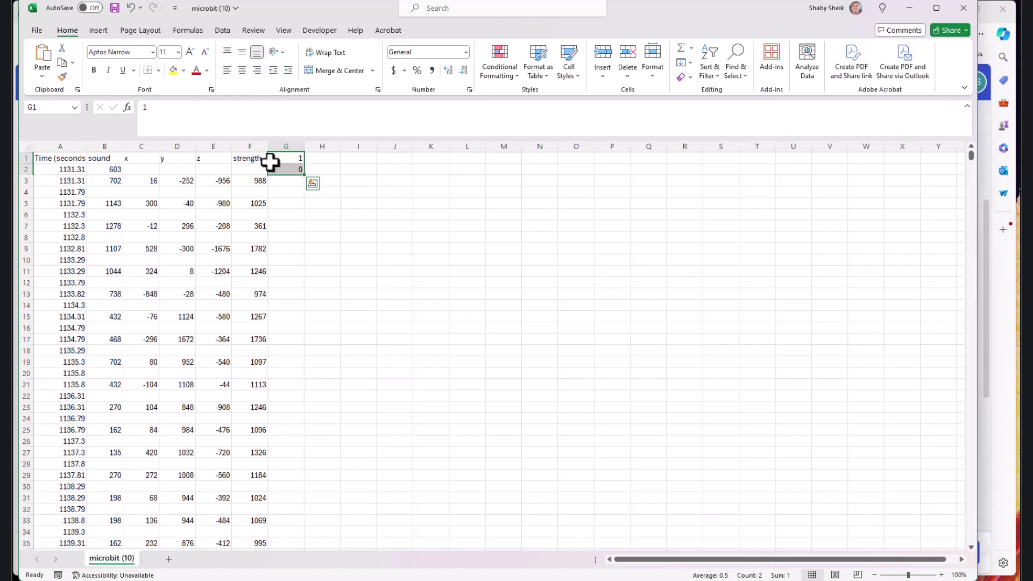
key(ctrl+c)
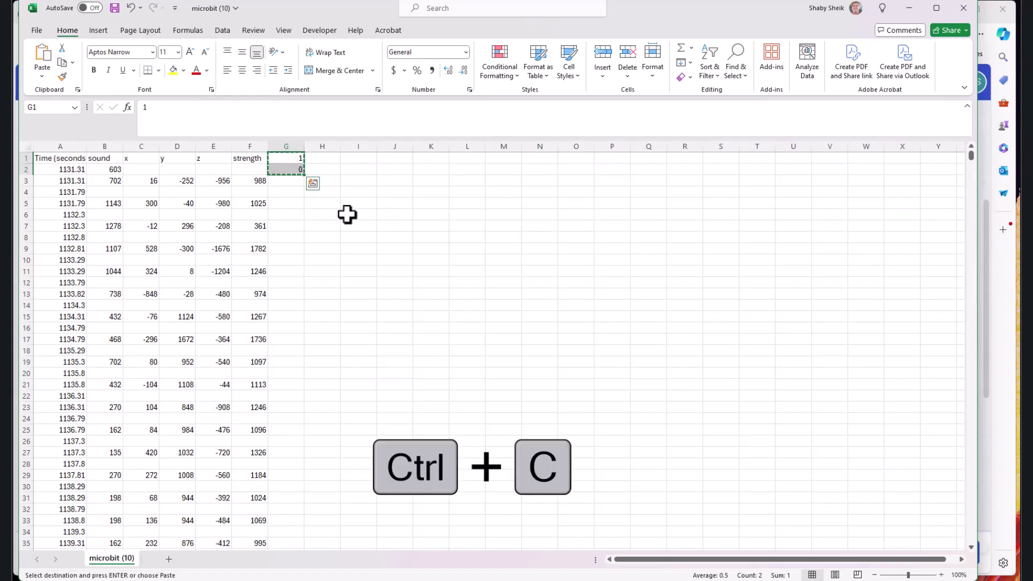
Paste the 1/0 pattern from G3 down to the bottom of column G.
click(293, 183)
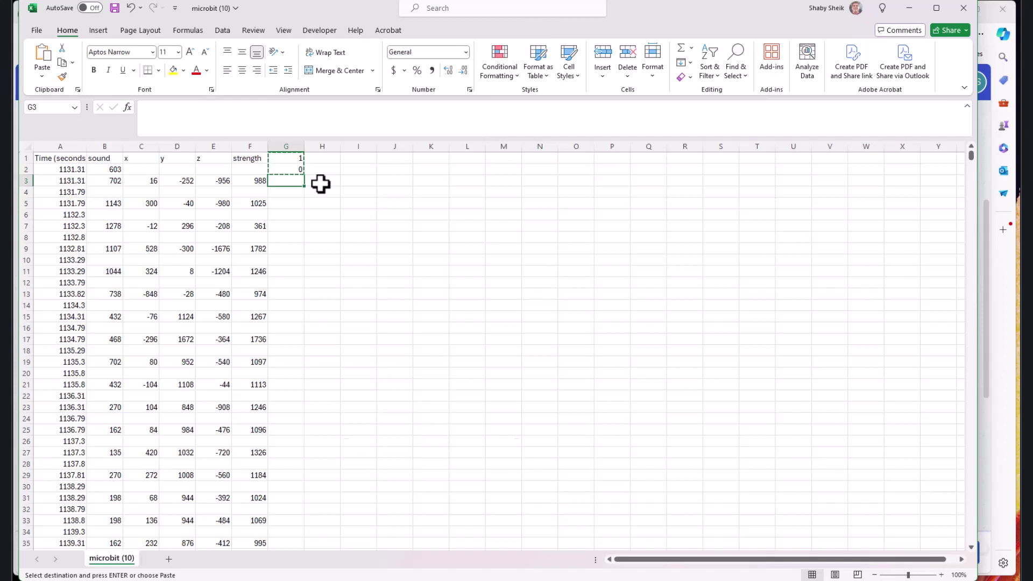
key(ctrl+shift+Down)
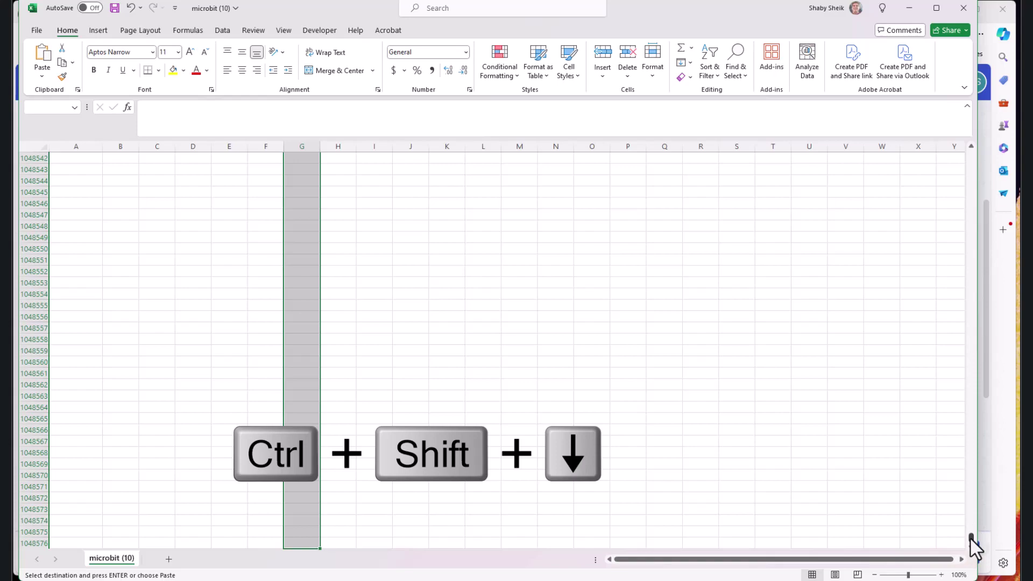
drag(969, 537, 970, 237)
key(ctrl+v)
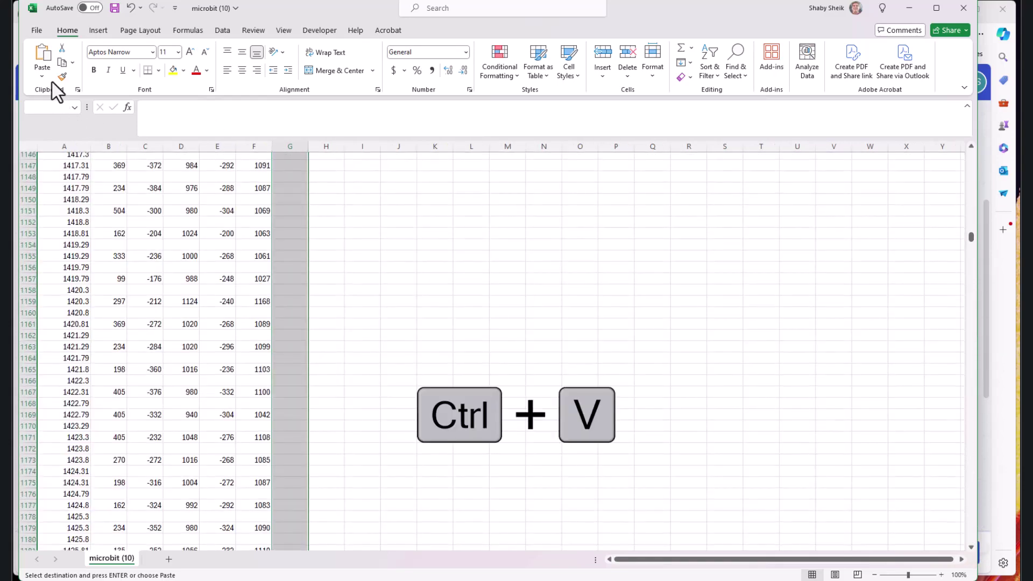
click(44, 56)
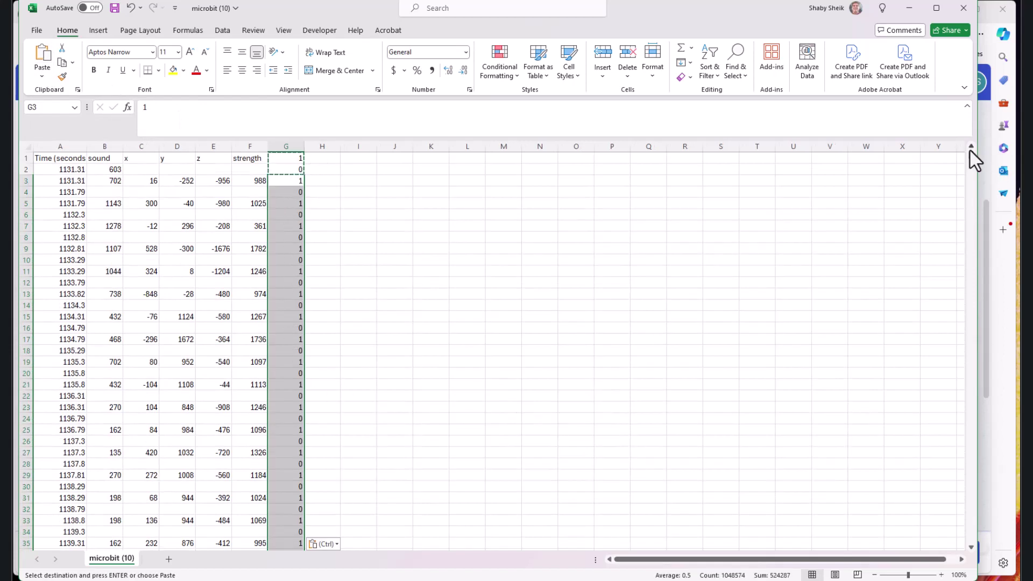
mouse_move(970, 150)
mouse_down()
mouse_move(970, 169)
mouse_move(971, 156)
mouse_up()
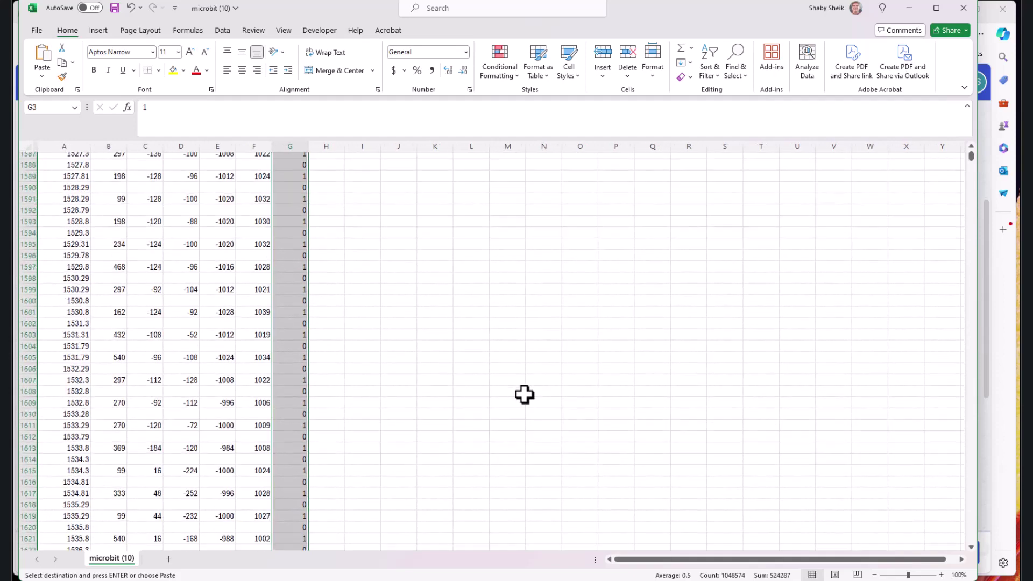
scroll(525, 395, down, 20)
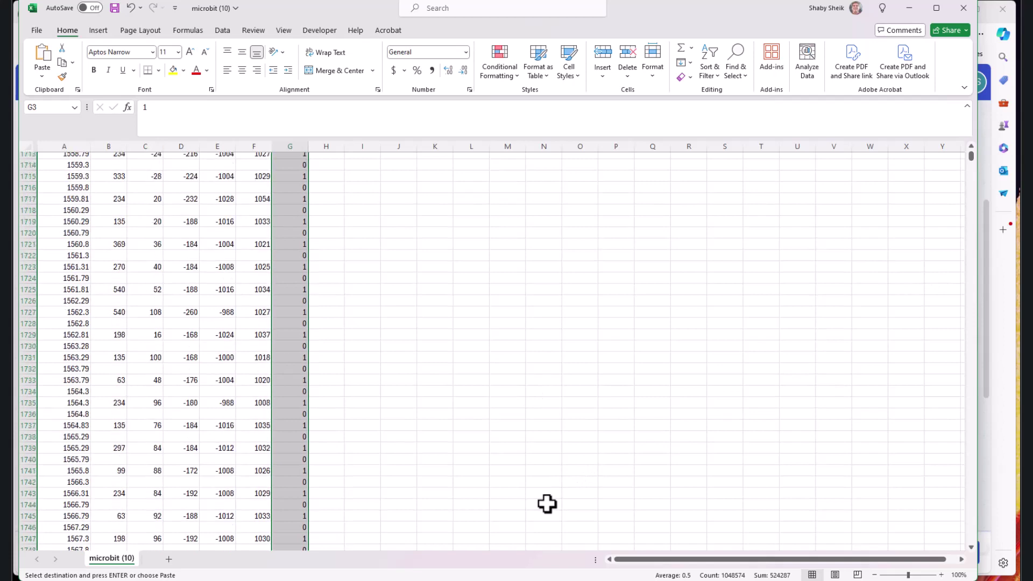
scroll(547, 504, down, 20)
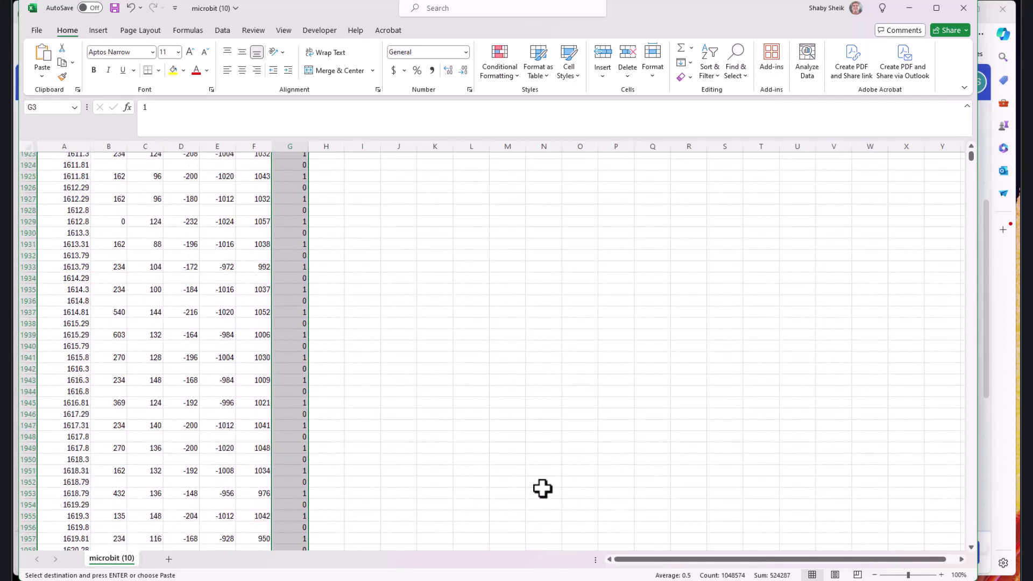
scroll(961, 429, down, 20)
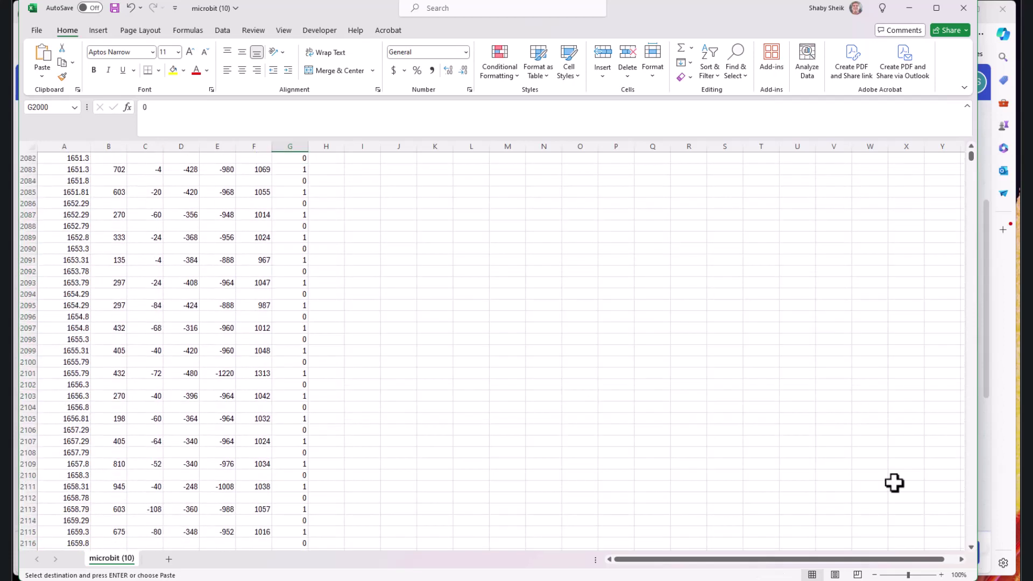
Clear the surplus helper values from G5405 down so the pattern ends at row 5404.
click(49, 108)
text(G5000)
key(Return)
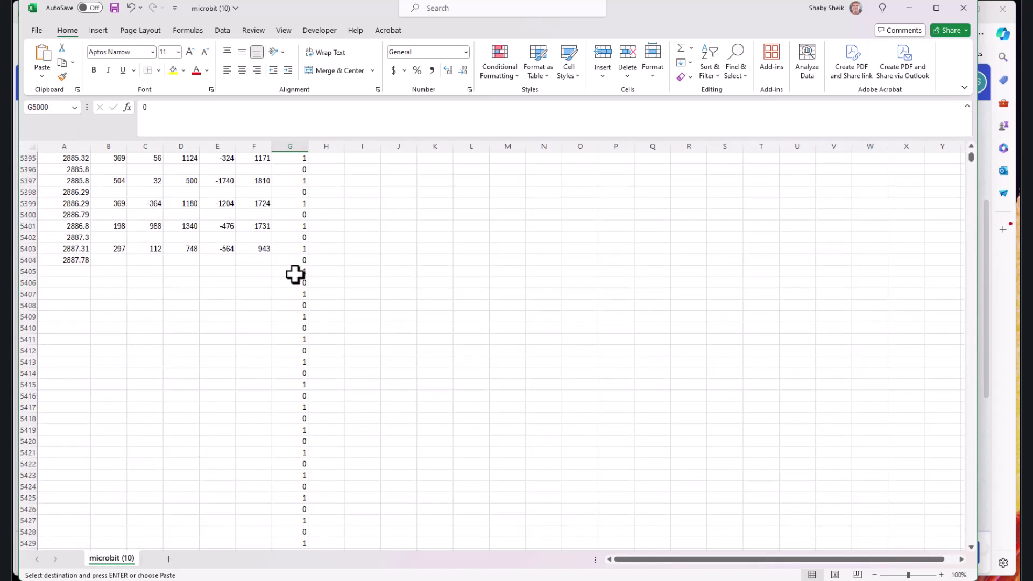
drag(298, 274, 302, 272)
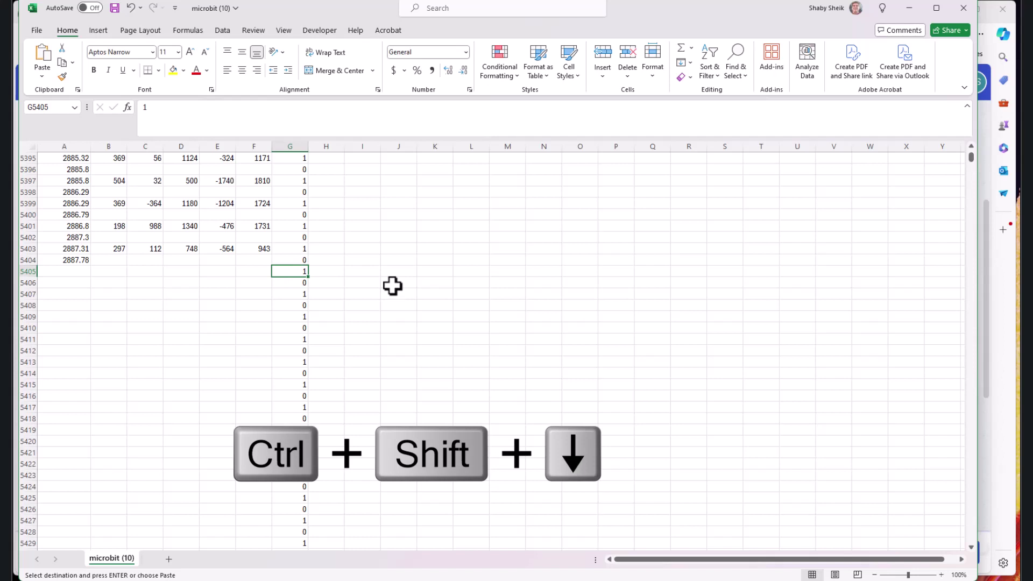
key(ctrl+shift+Down)
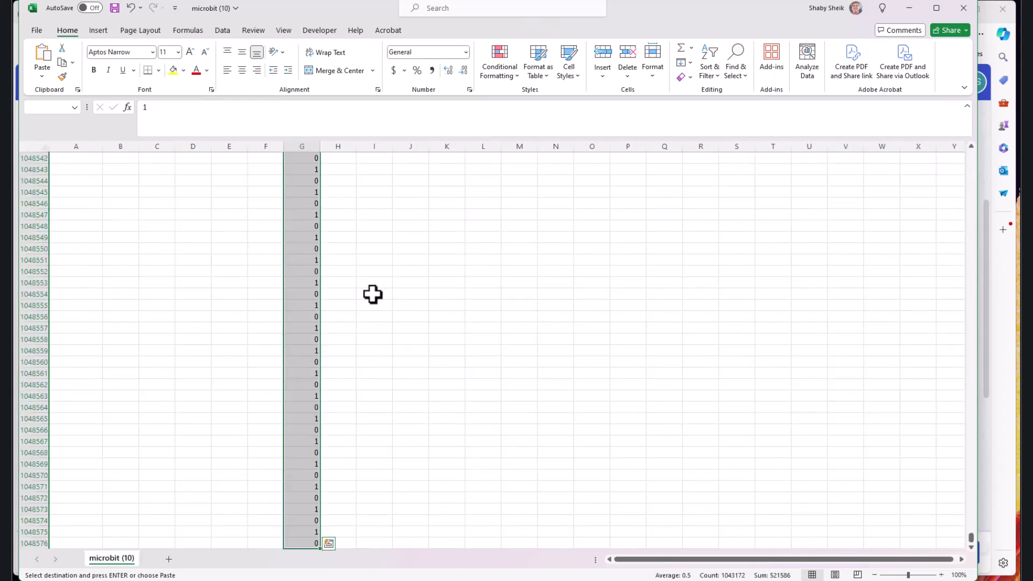
key(ctrl+z)
click(357, 371)
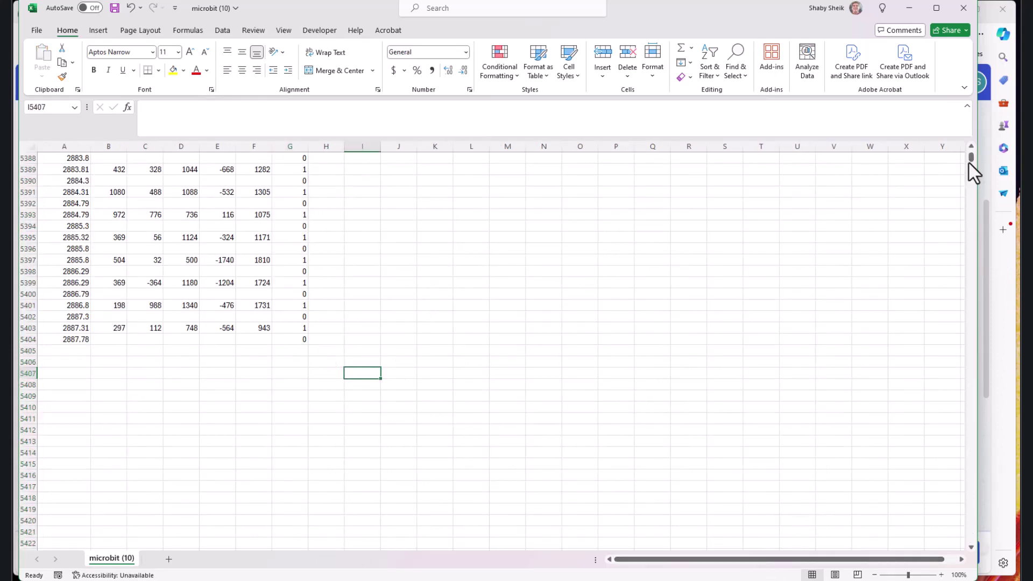
scroll(751, 207, up, 20)
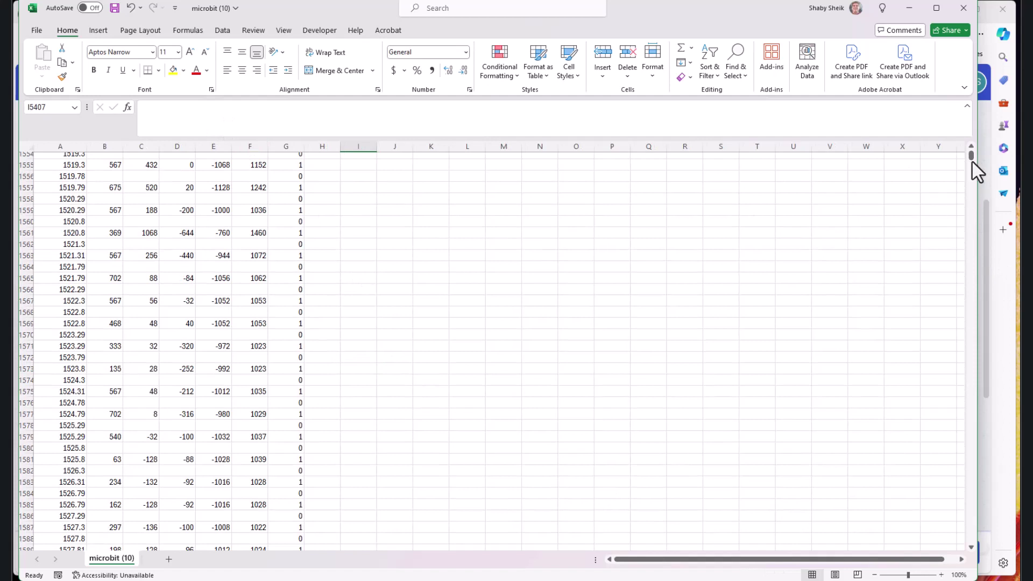
drag(971, 156, 970, 153)
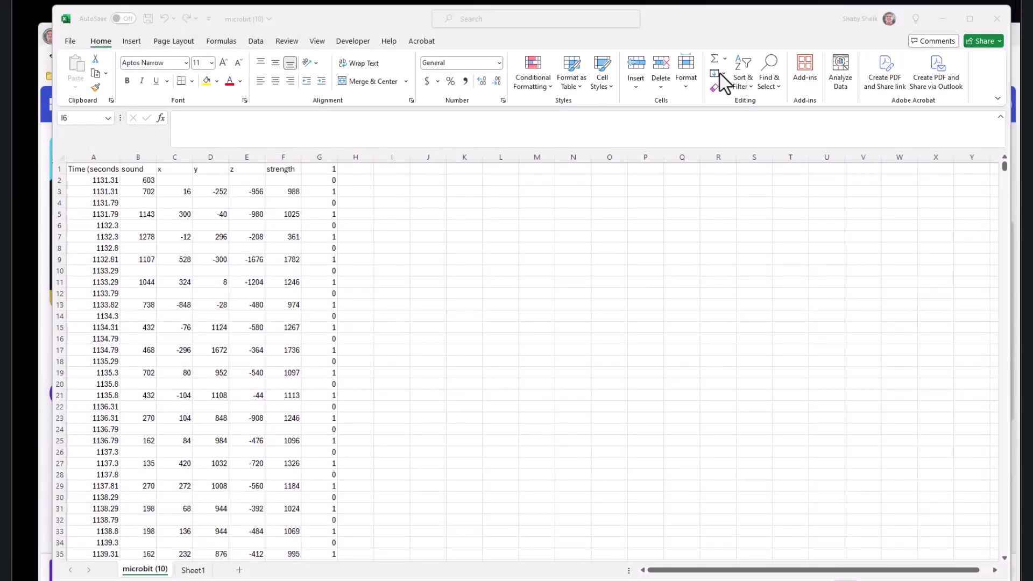
Turn on filtering and set column G's filter to show only rows marked 0.
click(326, 156)
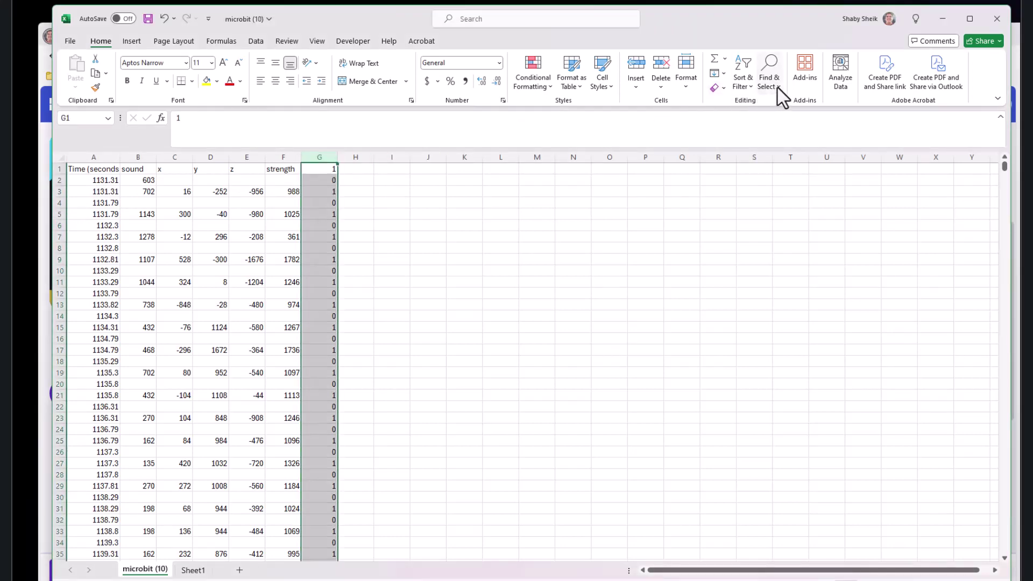
click(745, 85)
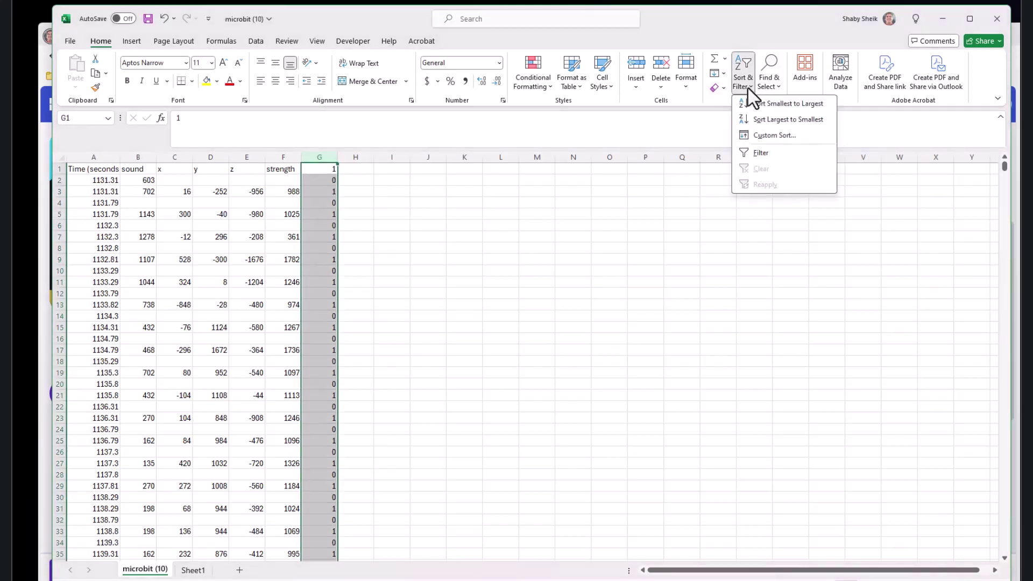
click(758, 153)
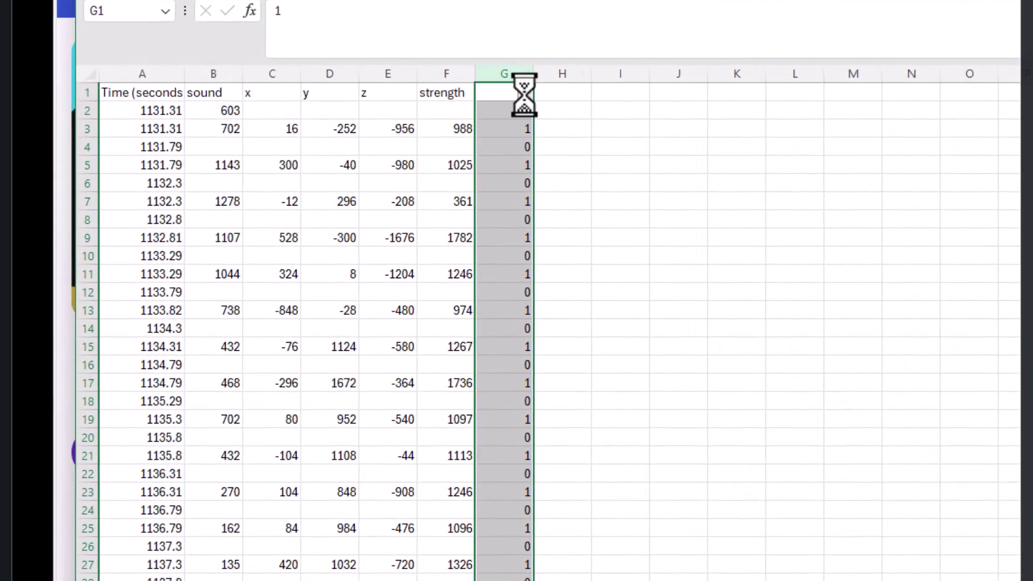
click(525, 92)
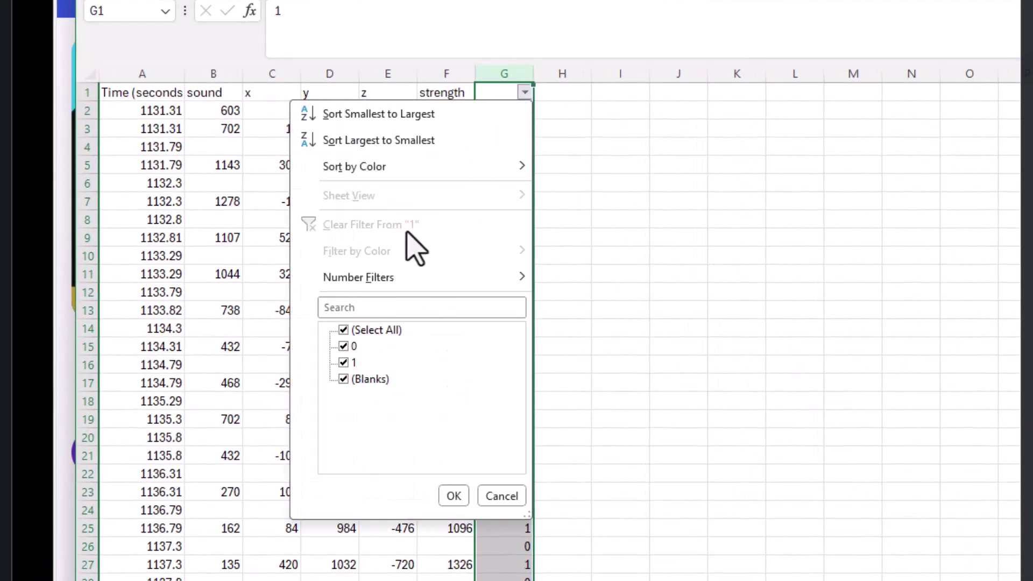
click(343, 330)
click(344, 347)
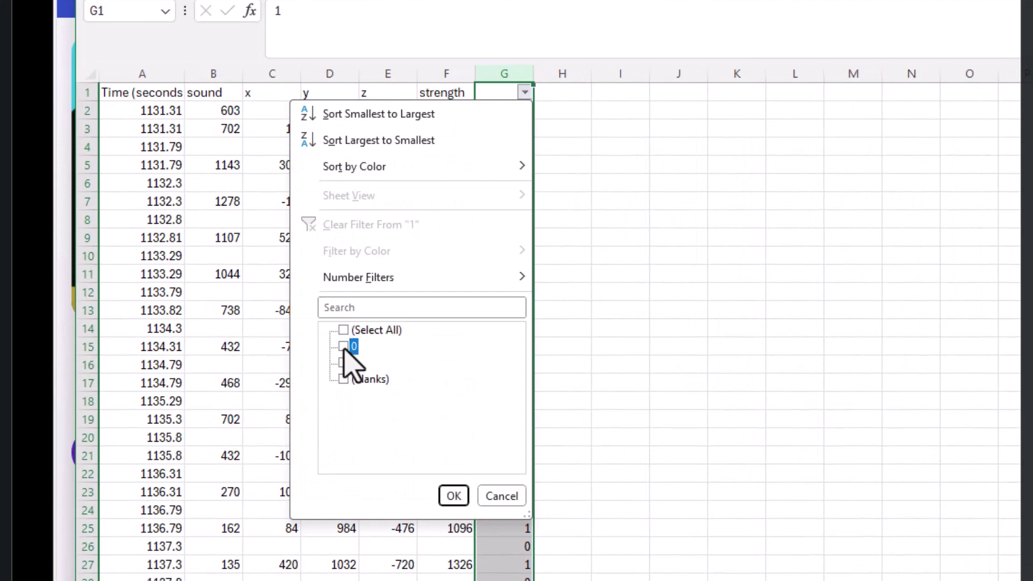
click(454, 496)
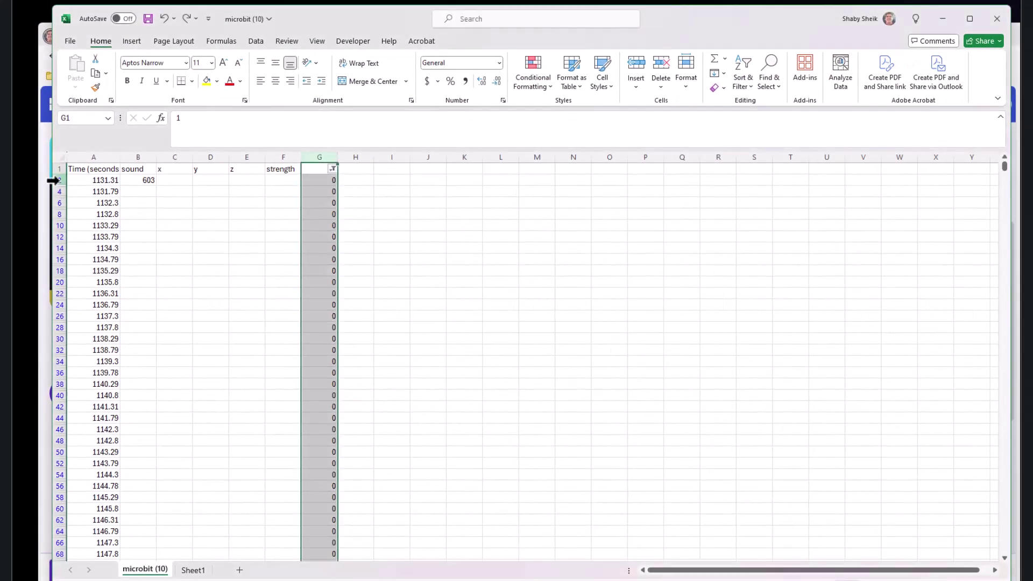
Delete all visible 0-flagged rows from A2:G2 down to the last filtered row.
click(54, 180)
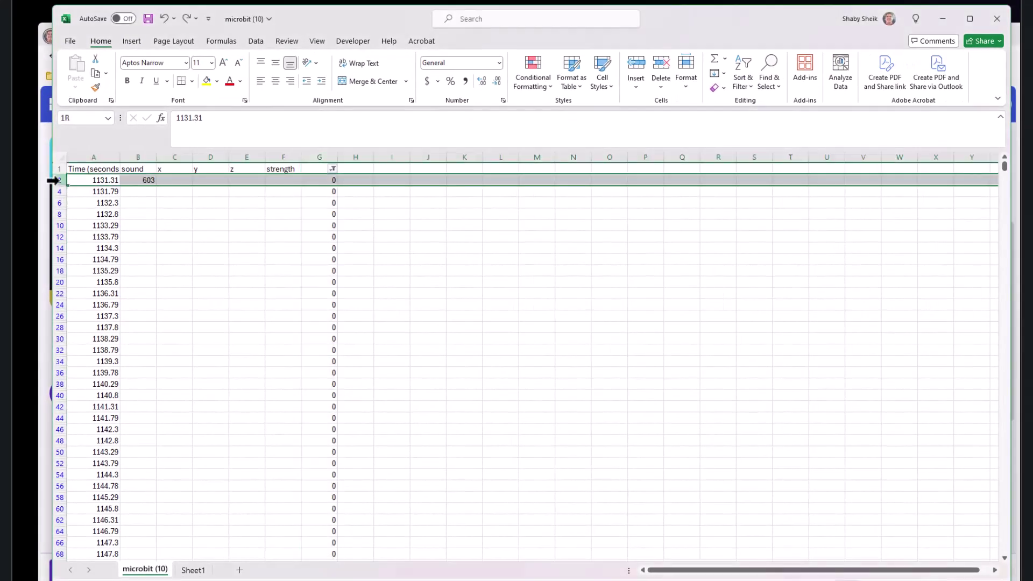
drag(86, 180, 327, 180)
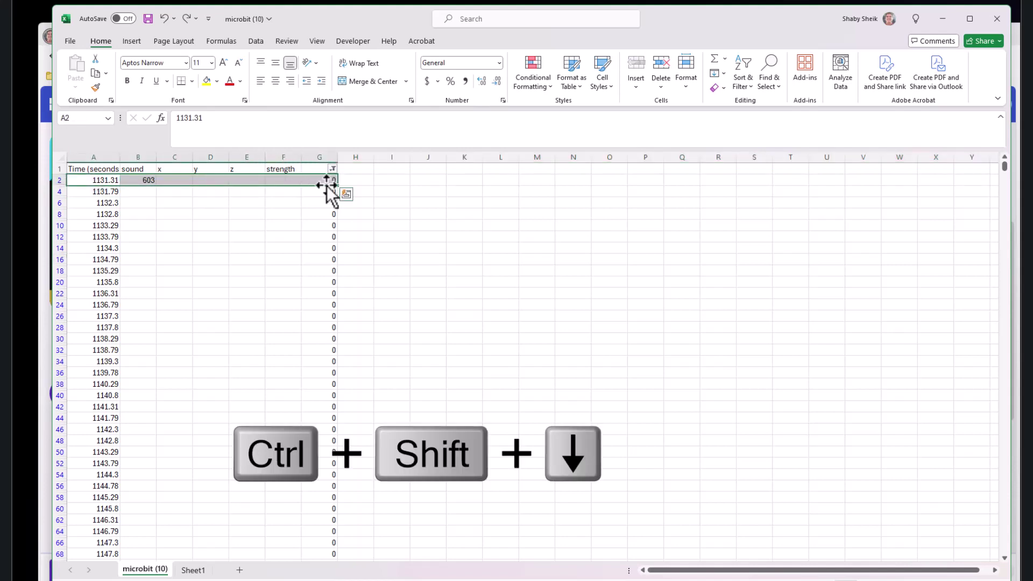
key(ctrl+shift+Down)
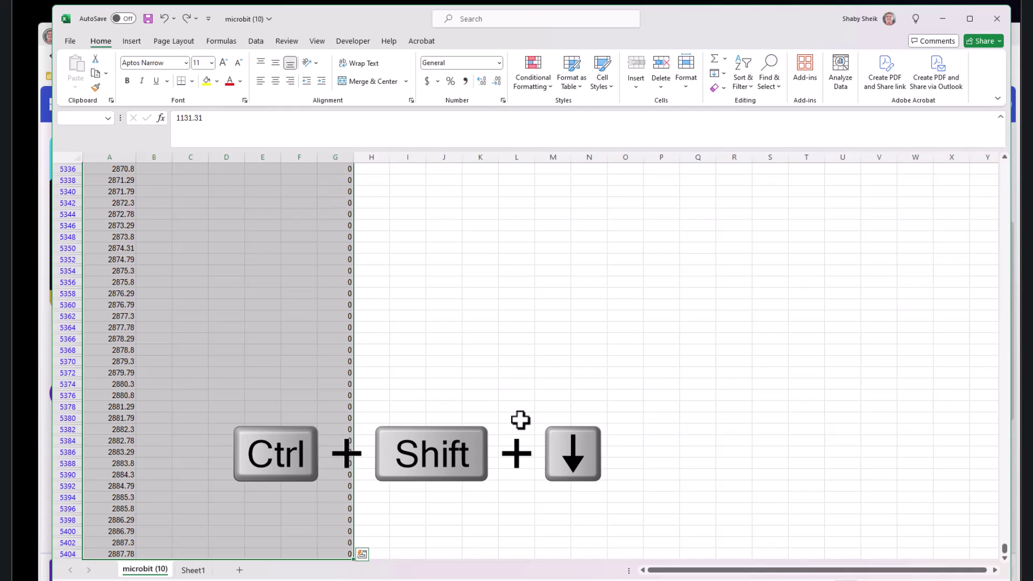
click(664, 89)
key(Return)
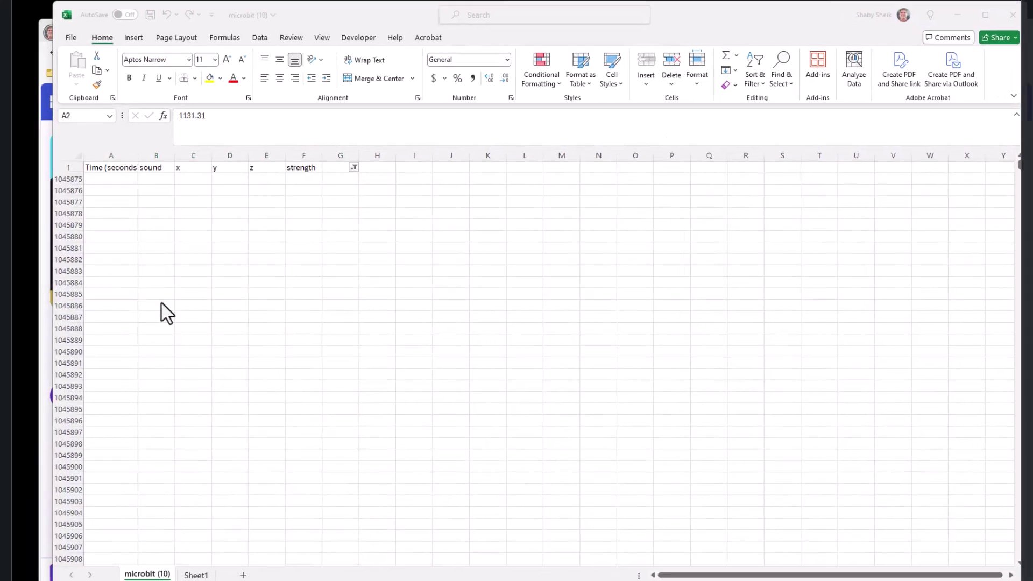
Change column G's filter to show only rows flagged 1.
click(501, 129)
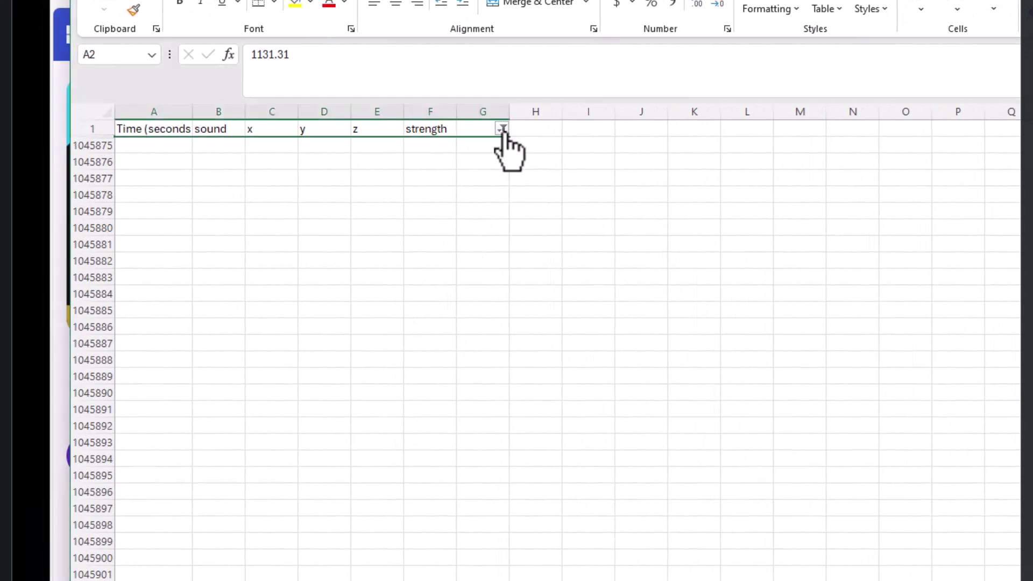
click(337, 360)
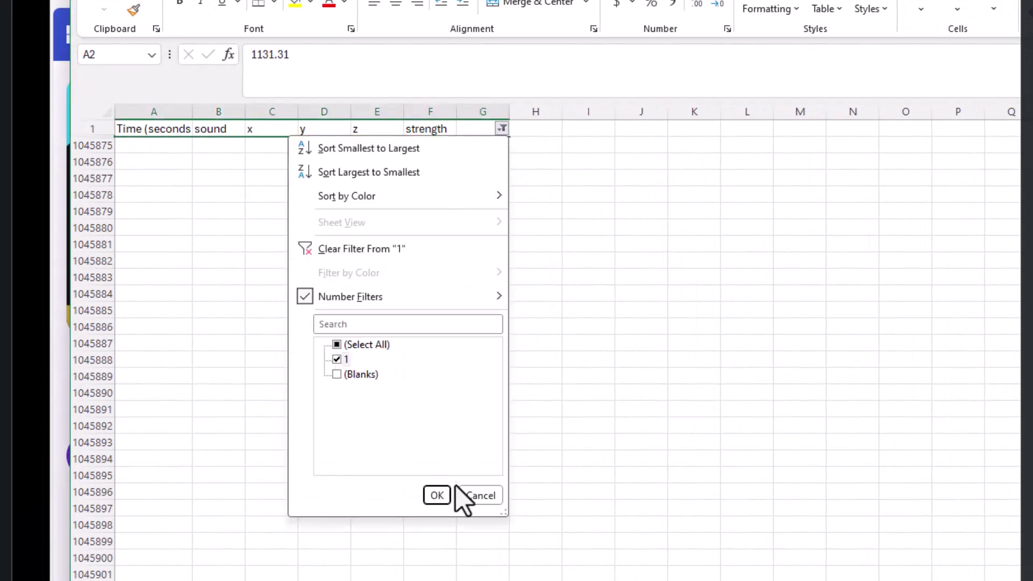
click(436, 495)
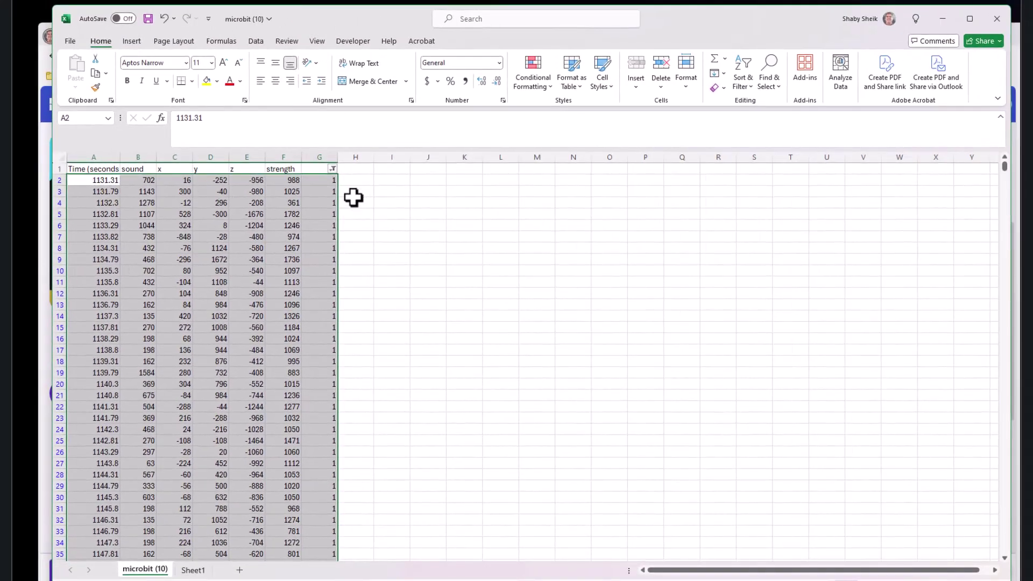
Delete the helper column G entirely.
click(323, 155)
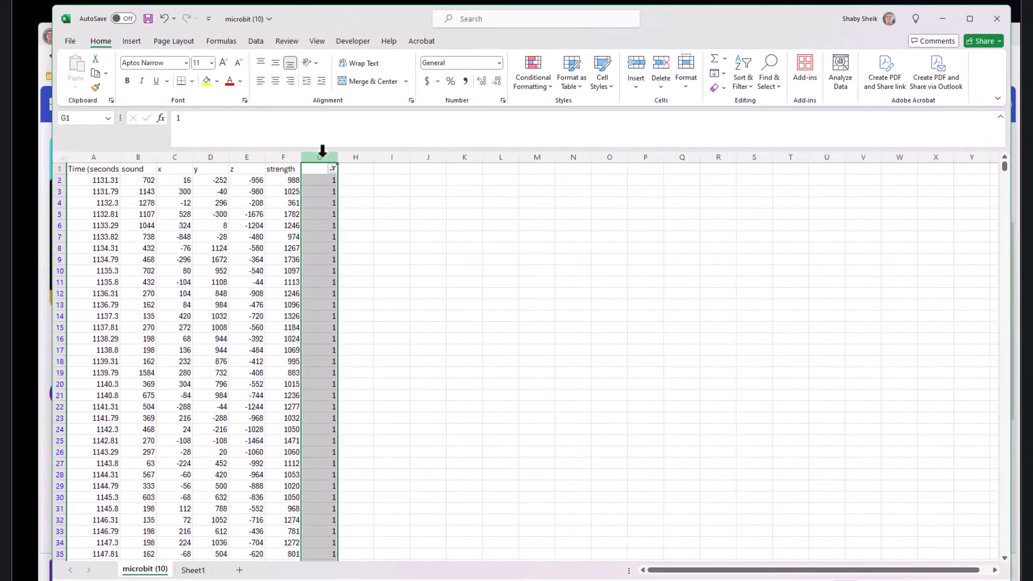
click(661, 79)
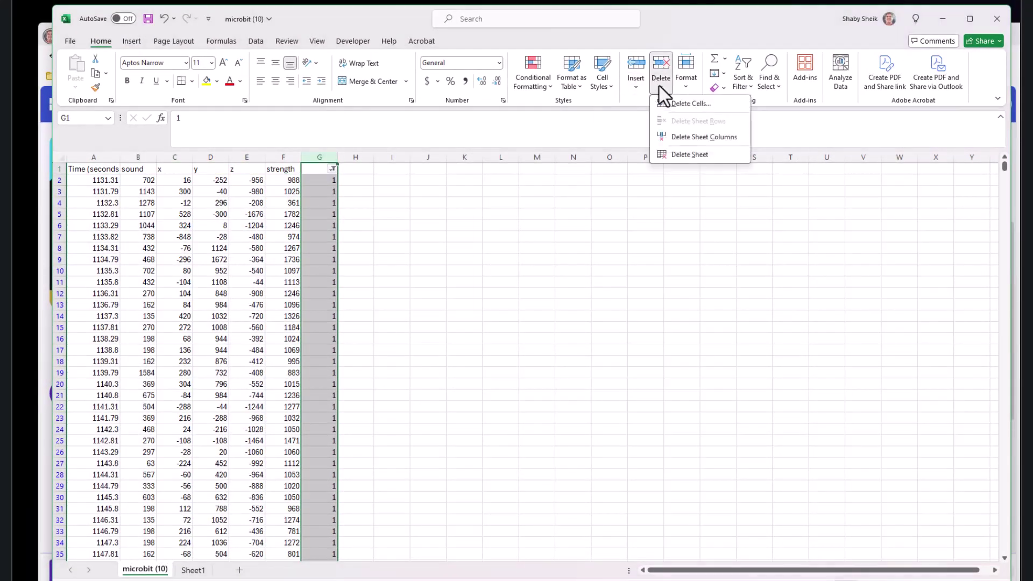
click(689, 137)
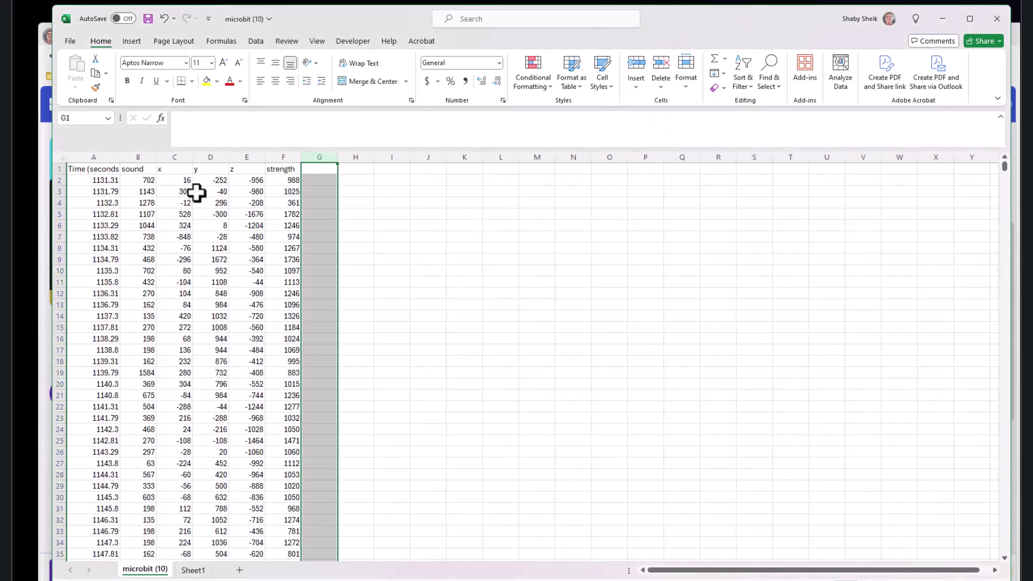
Select the cleaned data from A1:F1 down to row 2702 and copy it.
drag(73, 169, 273, 167)
key(ctrl+shift+Down)
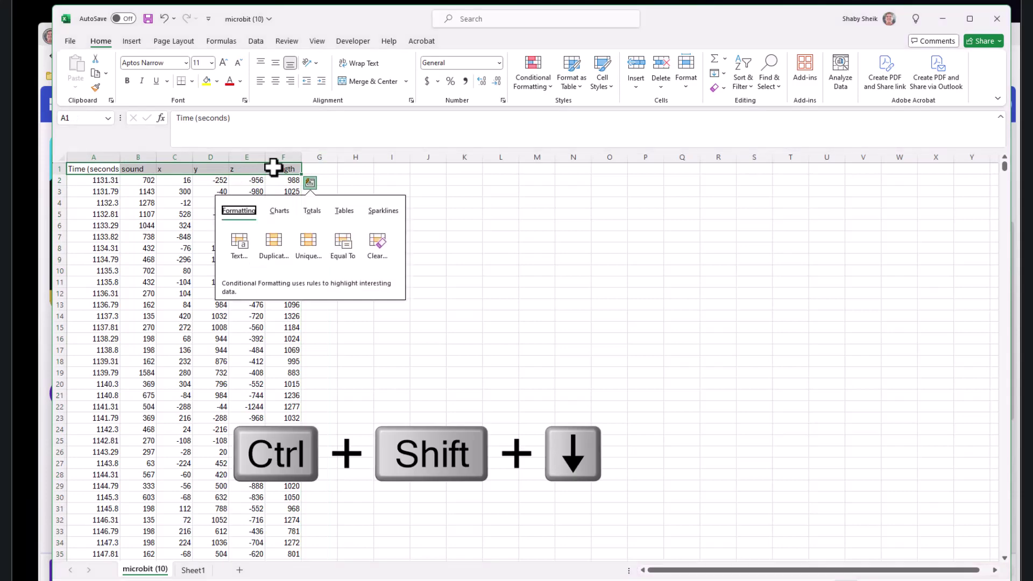
click(500, 269)
drag(104, 166, 275, 167)
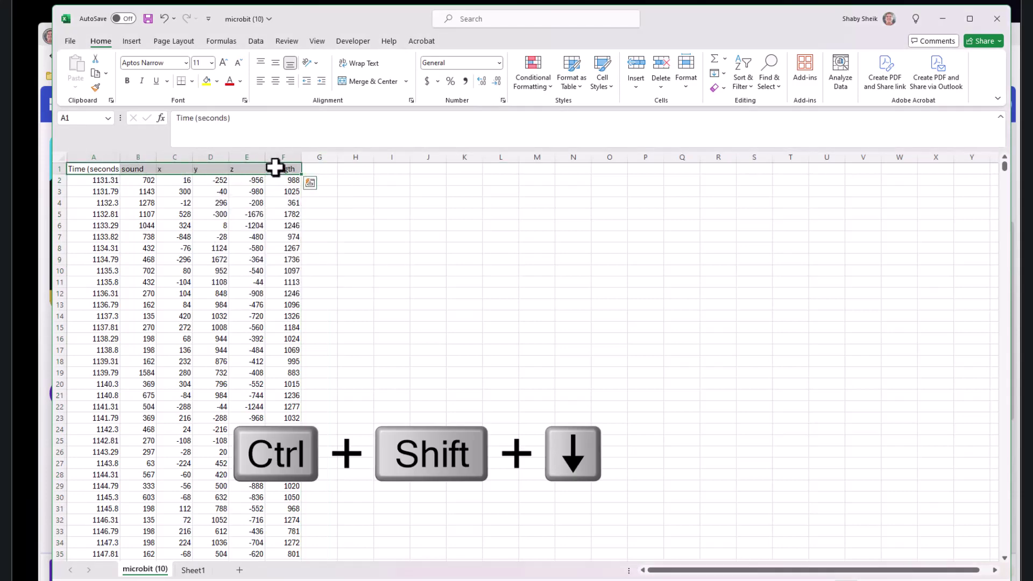
key(ctrl+shift+Down)
scroll(392, 492, down, 1)
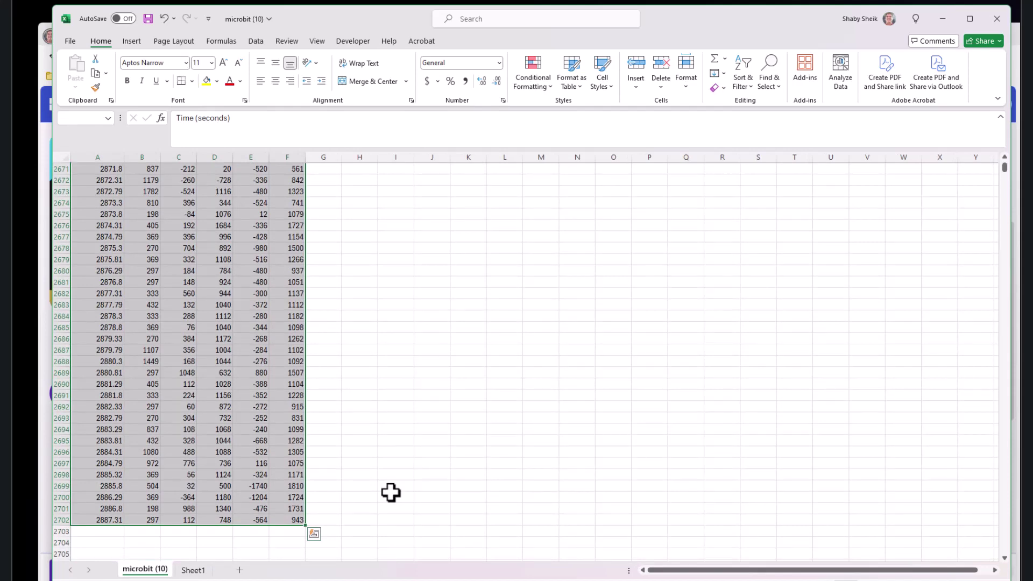
key(ctrl+c)
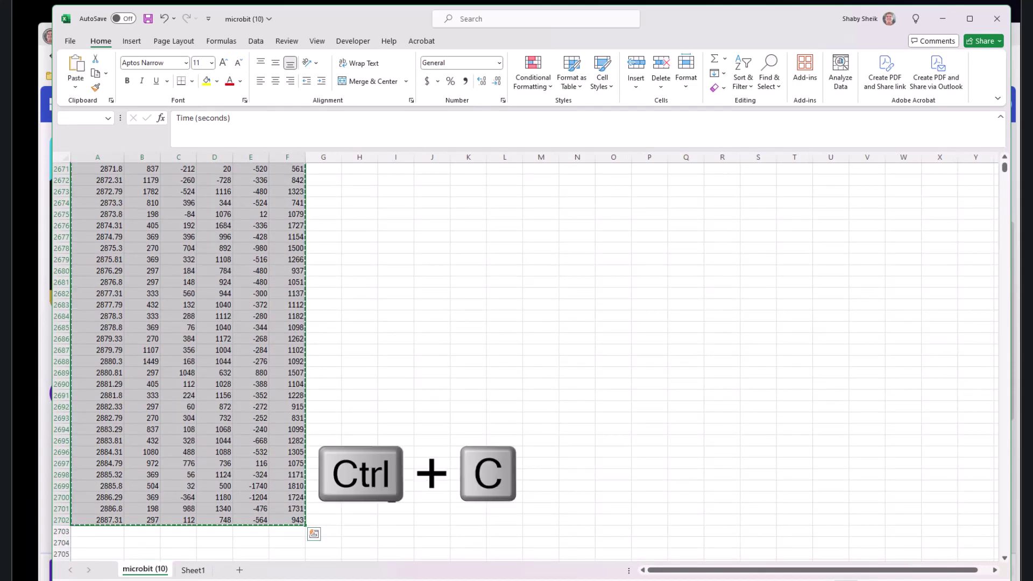
Paste the copied readings into Sheet1 starting at A1.
click(199, 571)
key(ctrl+v)
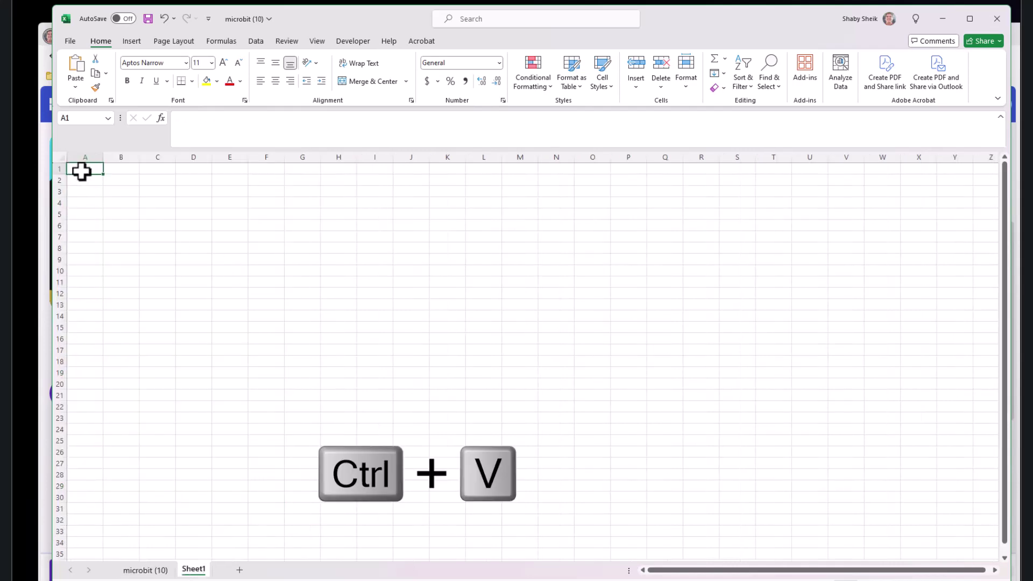
click(333, 262)
scroll(1016, 295, down, 15)
scroll(1017, 295, up, 15)
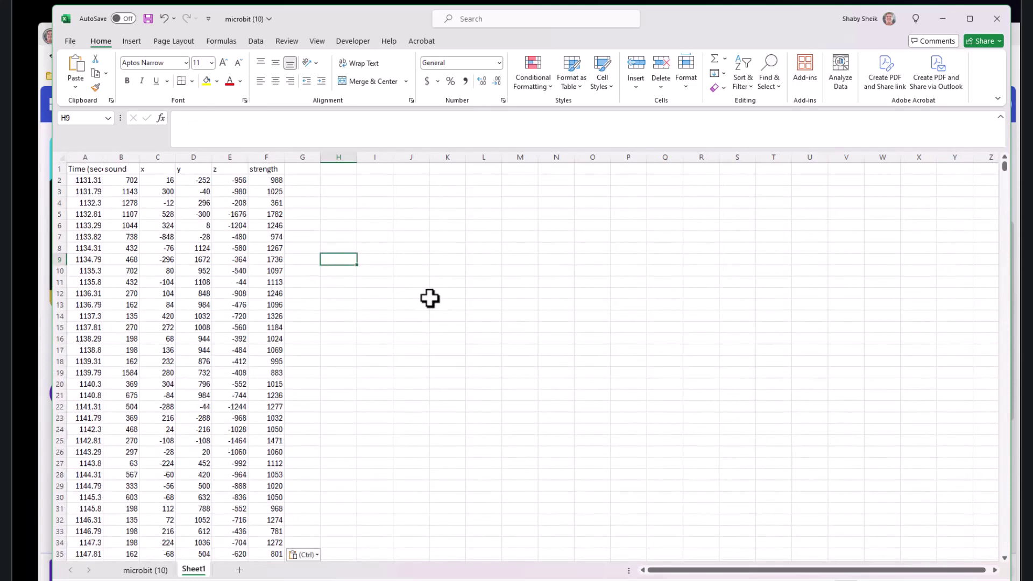
Rename the Sheet1 worksheet tab.
right_click(198, 571)
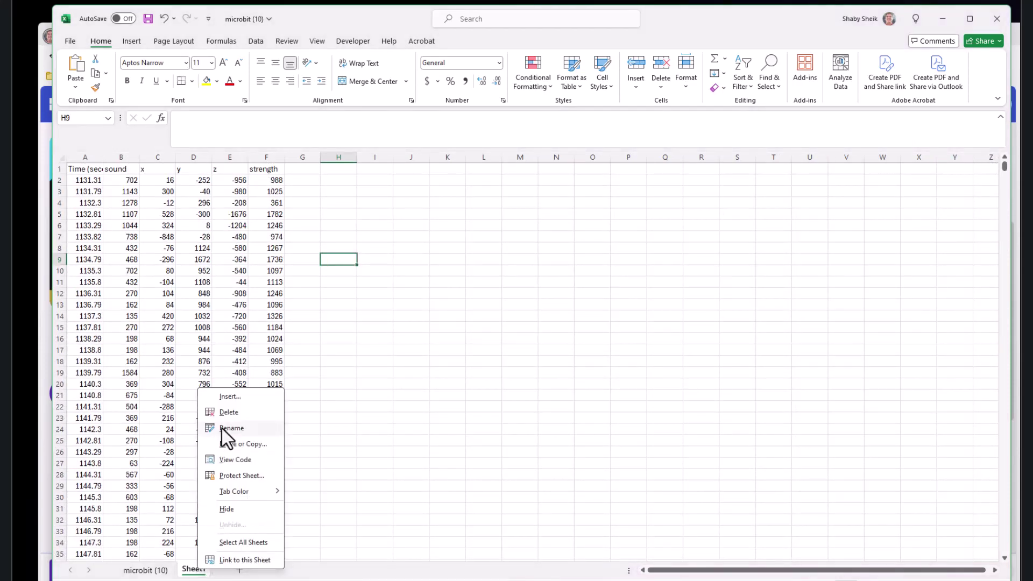
key(r)
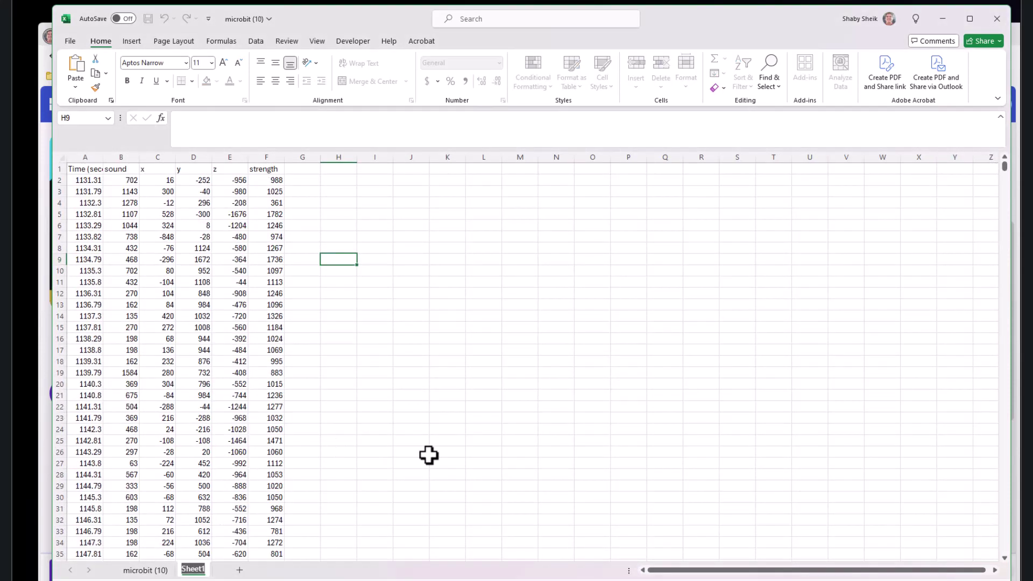
click(483, 407)
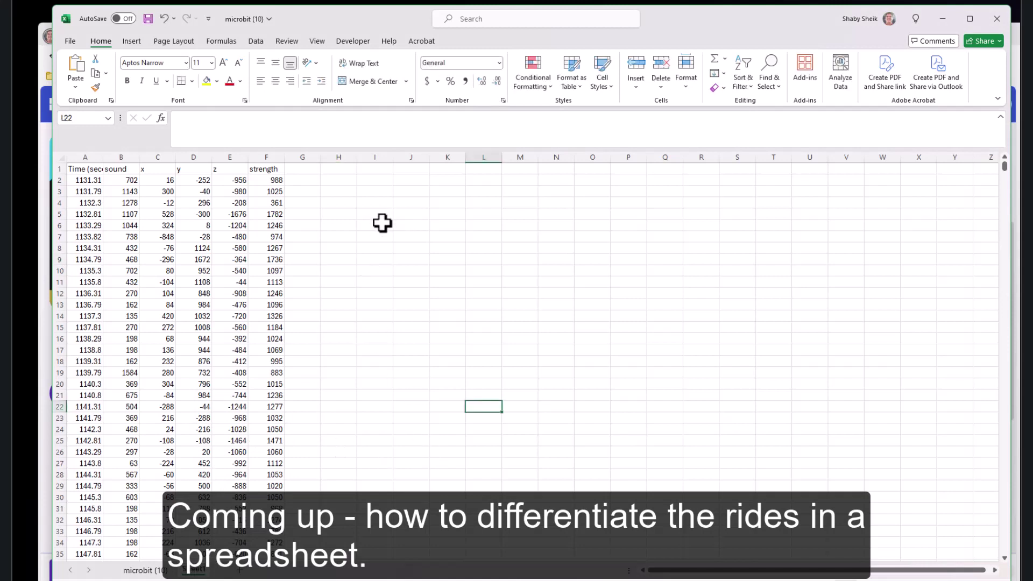